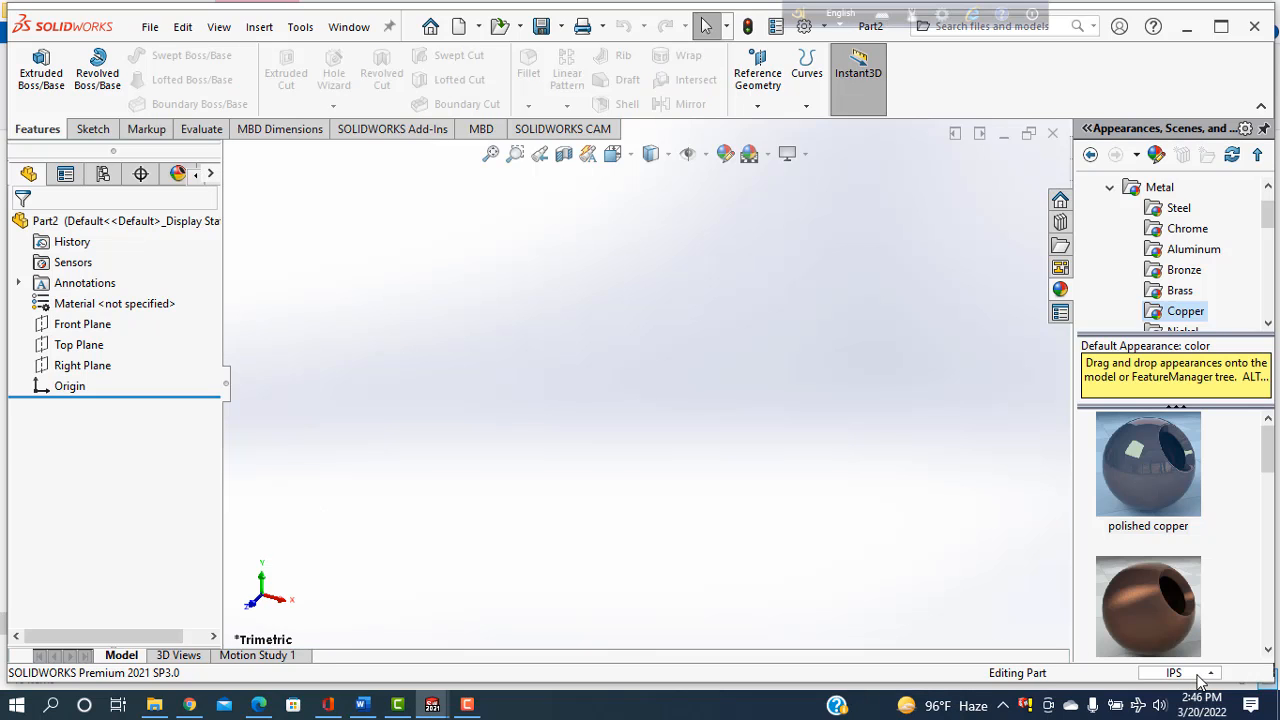
Switch the part's unit system to MMGS (millimeter, gram, second).
left_click(1241, 565)
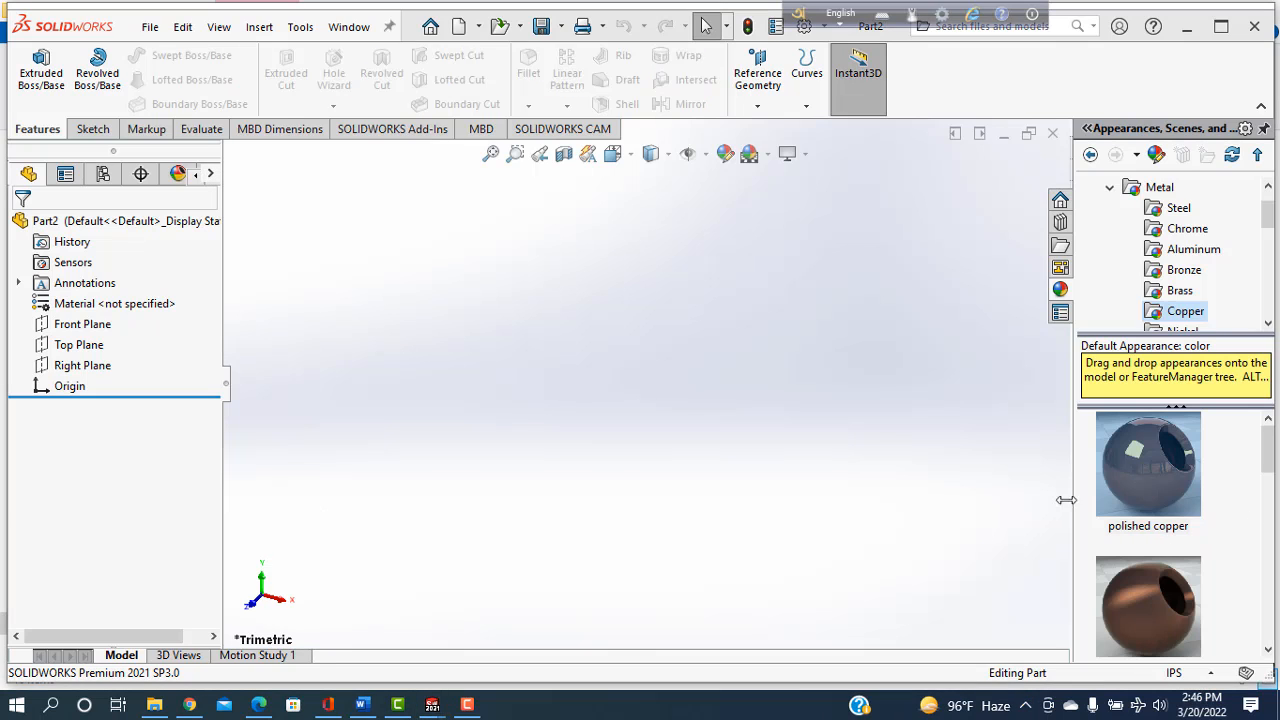
left_click(1191, 673)
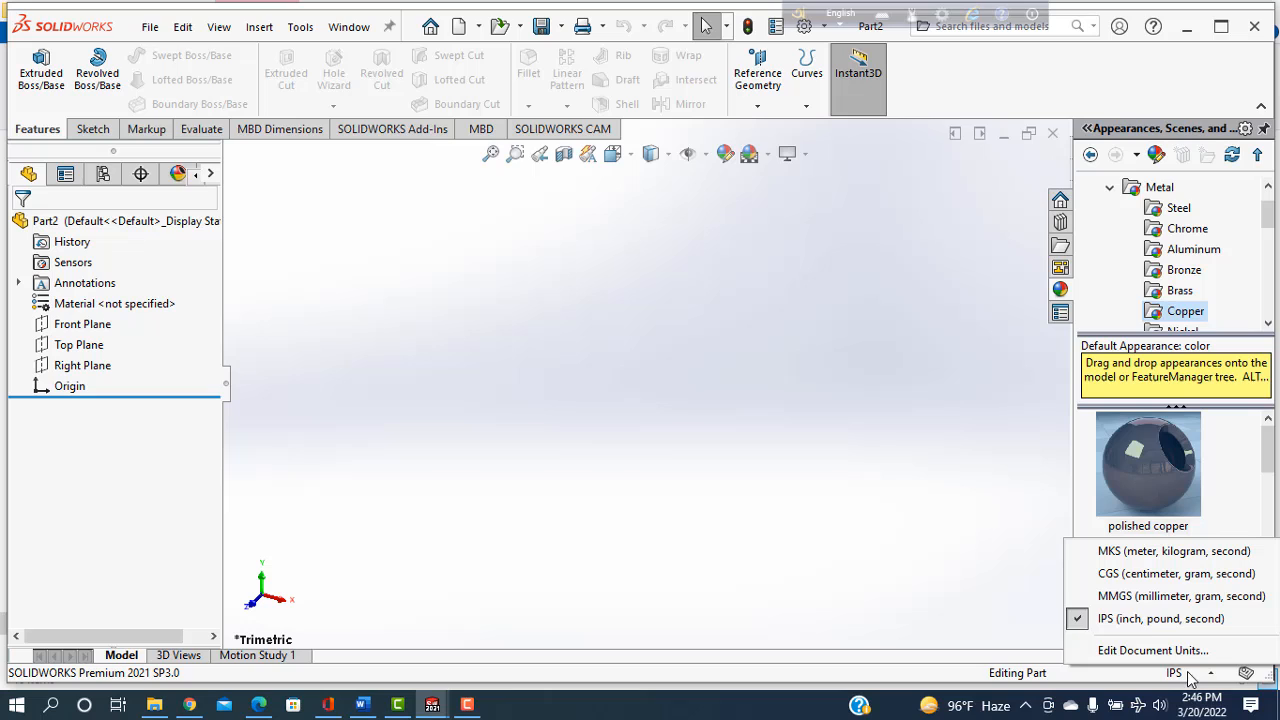
left_click(1130, 598)
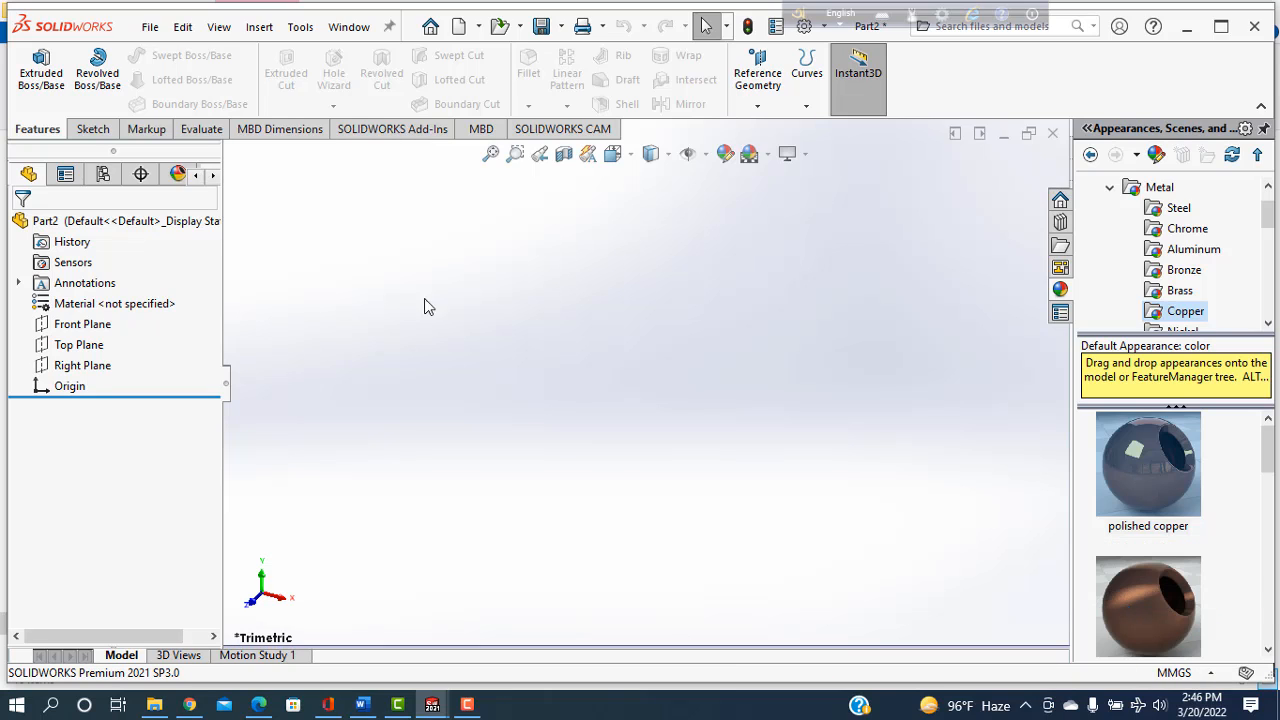
Sketch a center rectangle about 189 mm wide on the Front Plane, centred on the origin.
left_click(86, 325)
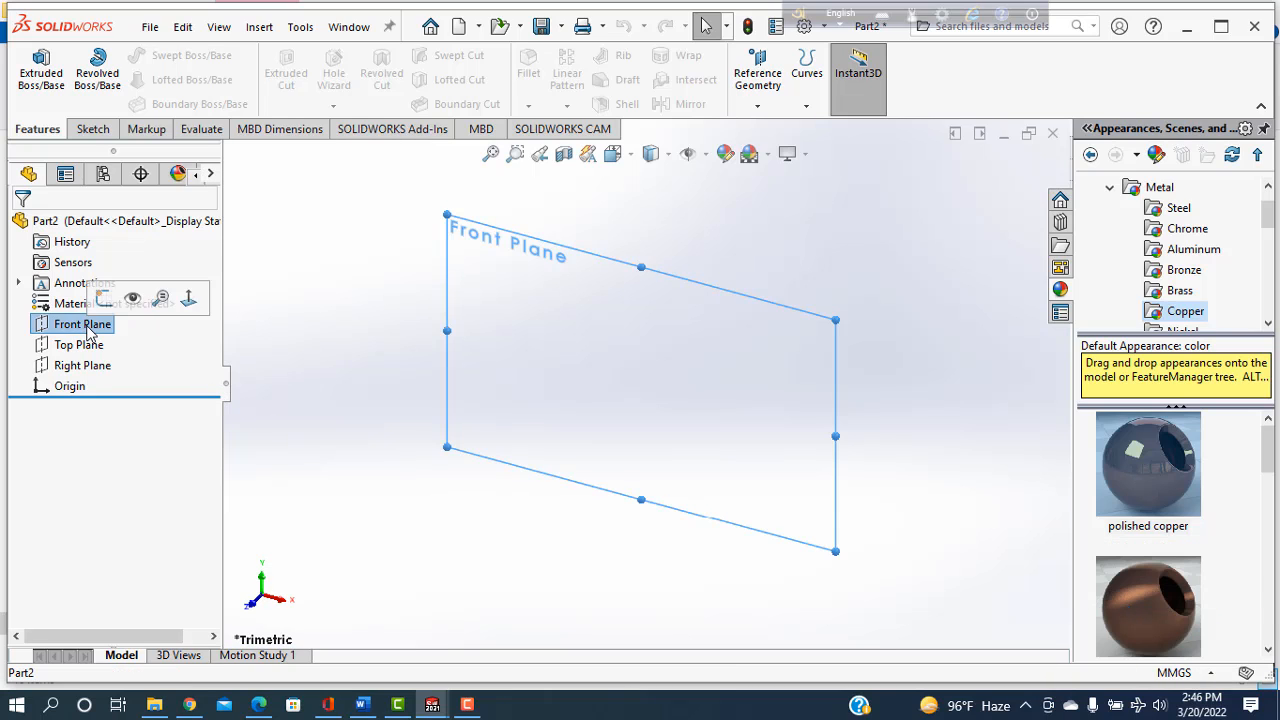
left_click(103, 298)
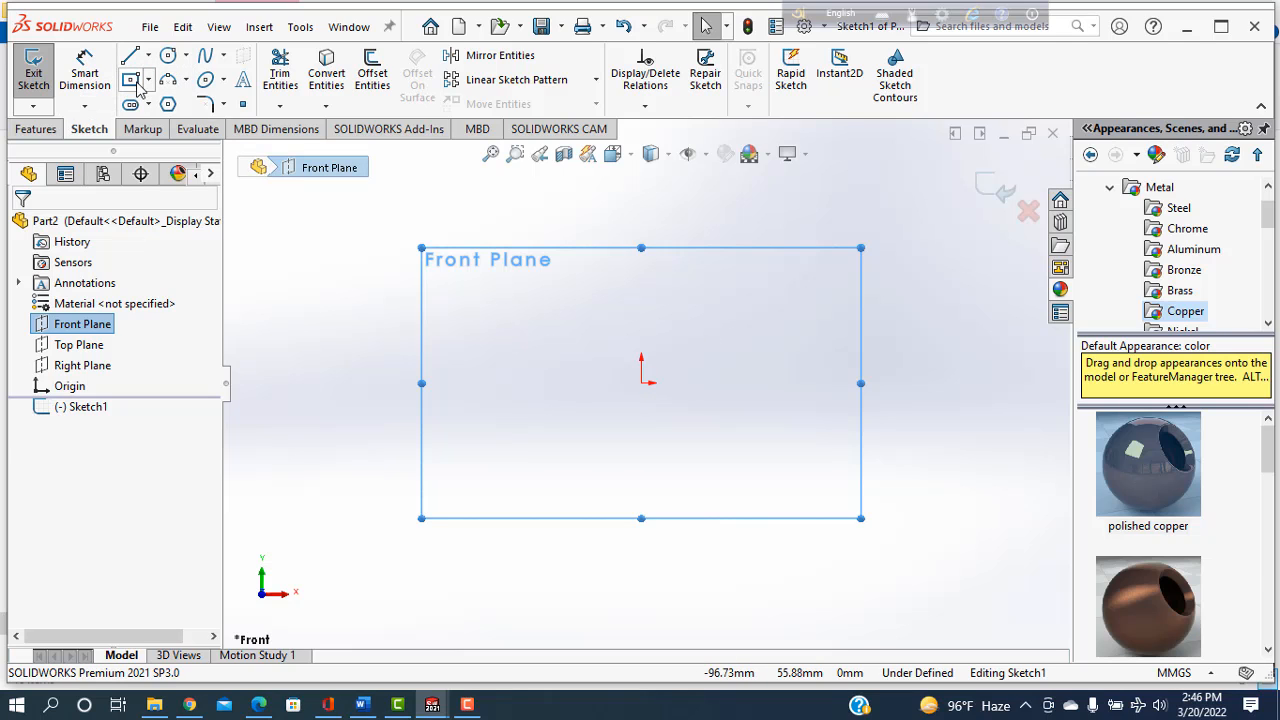
left_click(642, 383)
left_click(875, 455)
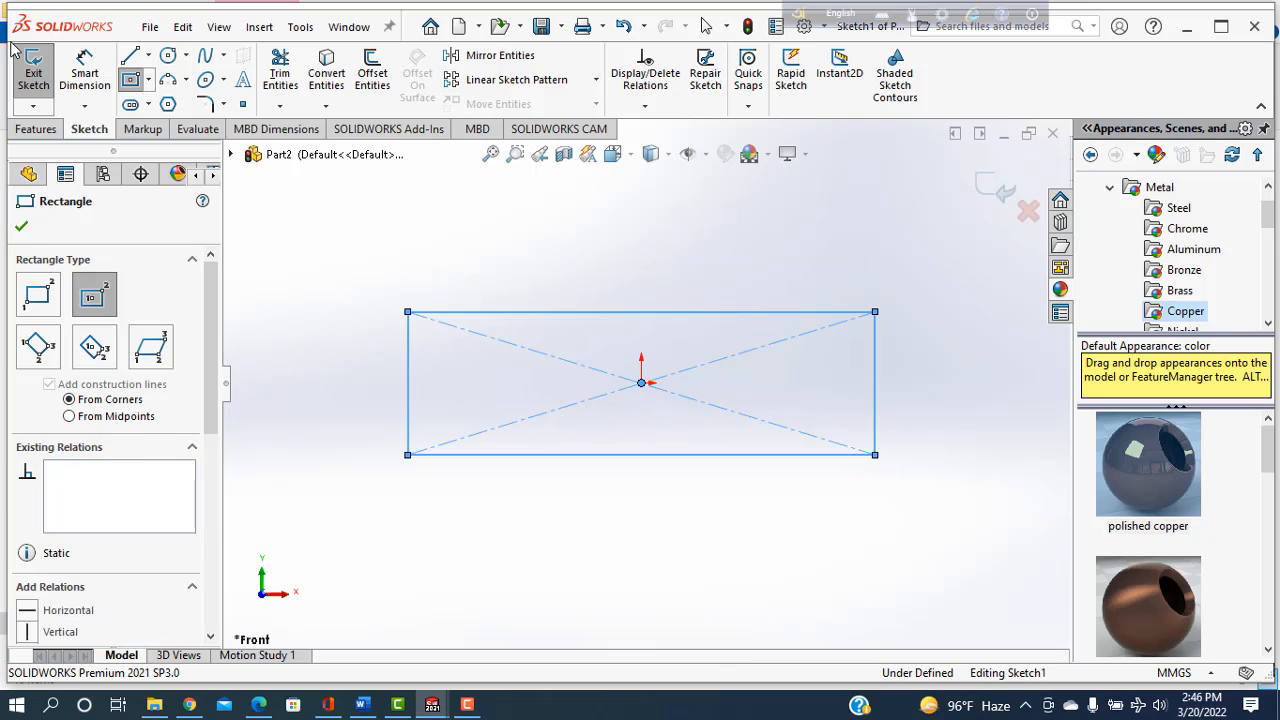
Dimension the rectangle to 60 mm wide and 30 mm high.
left_click(95, 90)
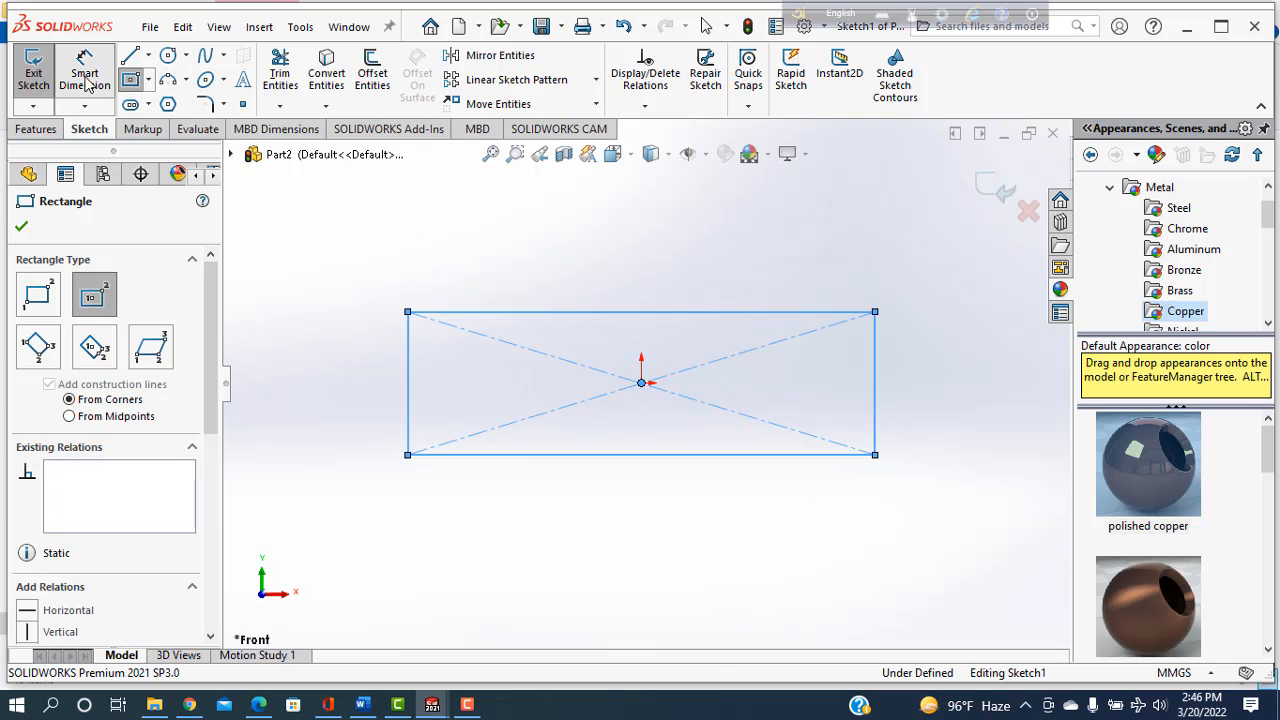
left_click(607, 313)
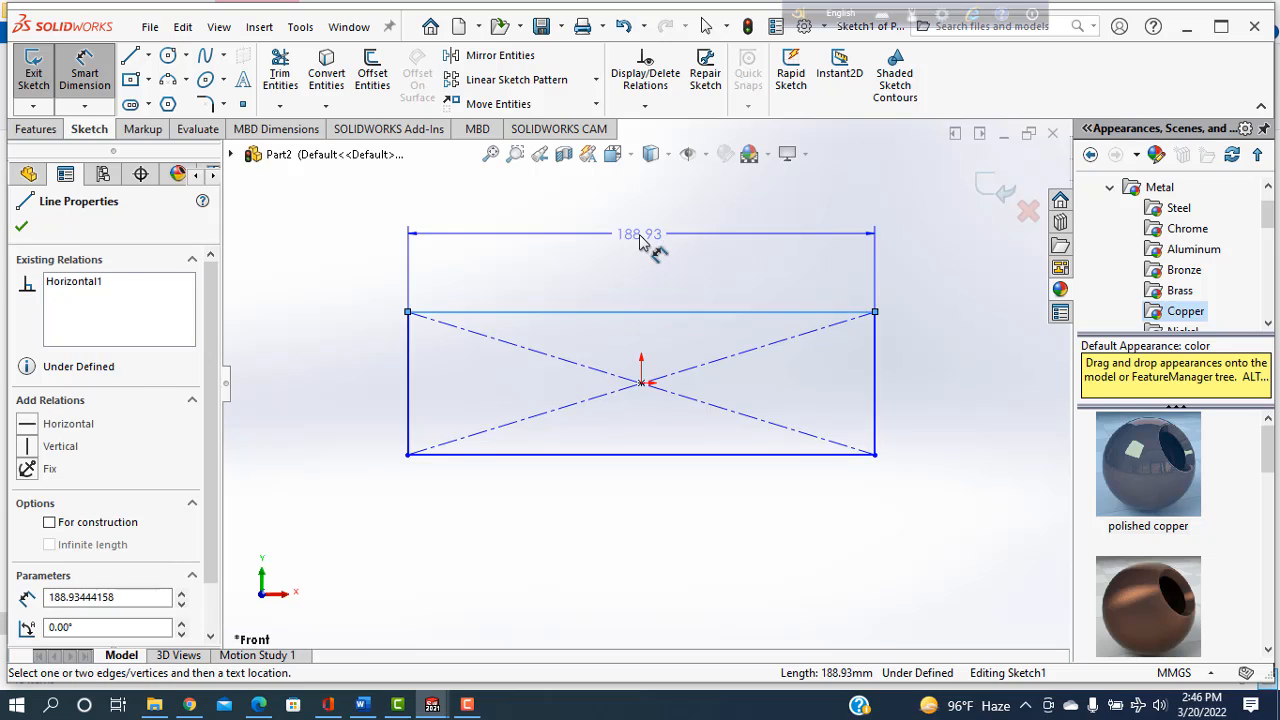
left_click(545, 270)
type("60")
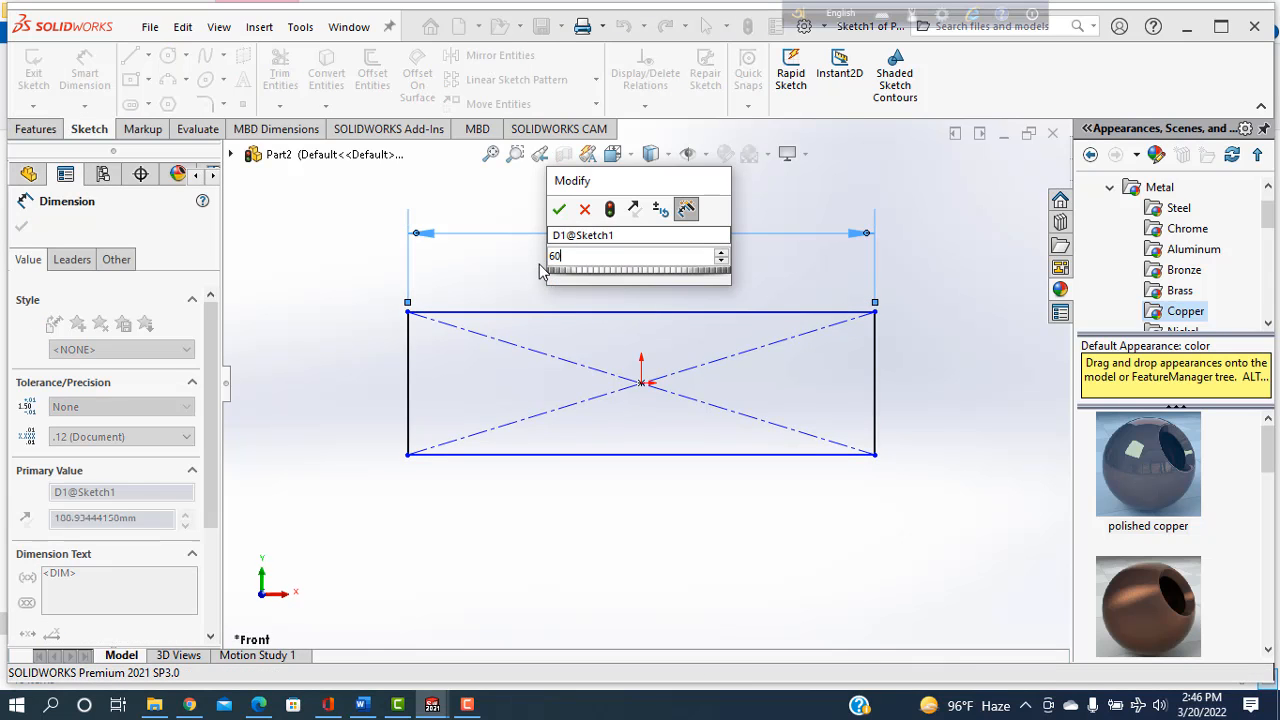
key("Return")
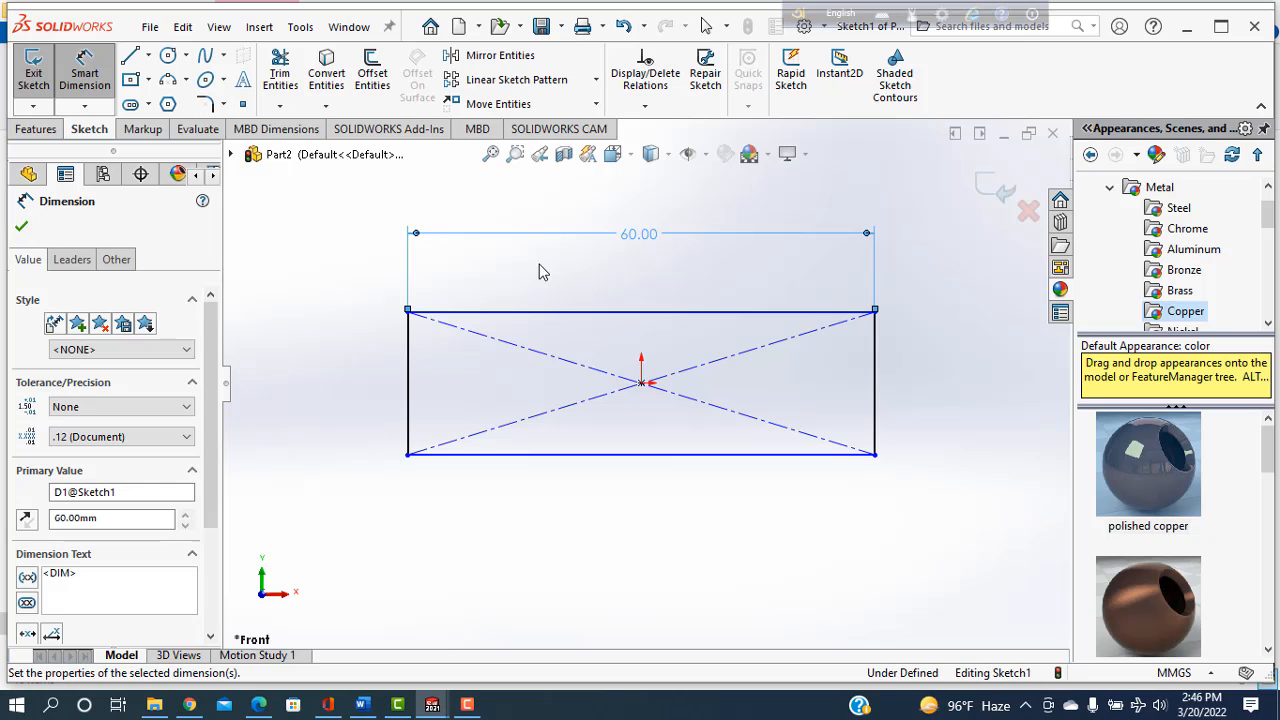
left_click(410, 405)
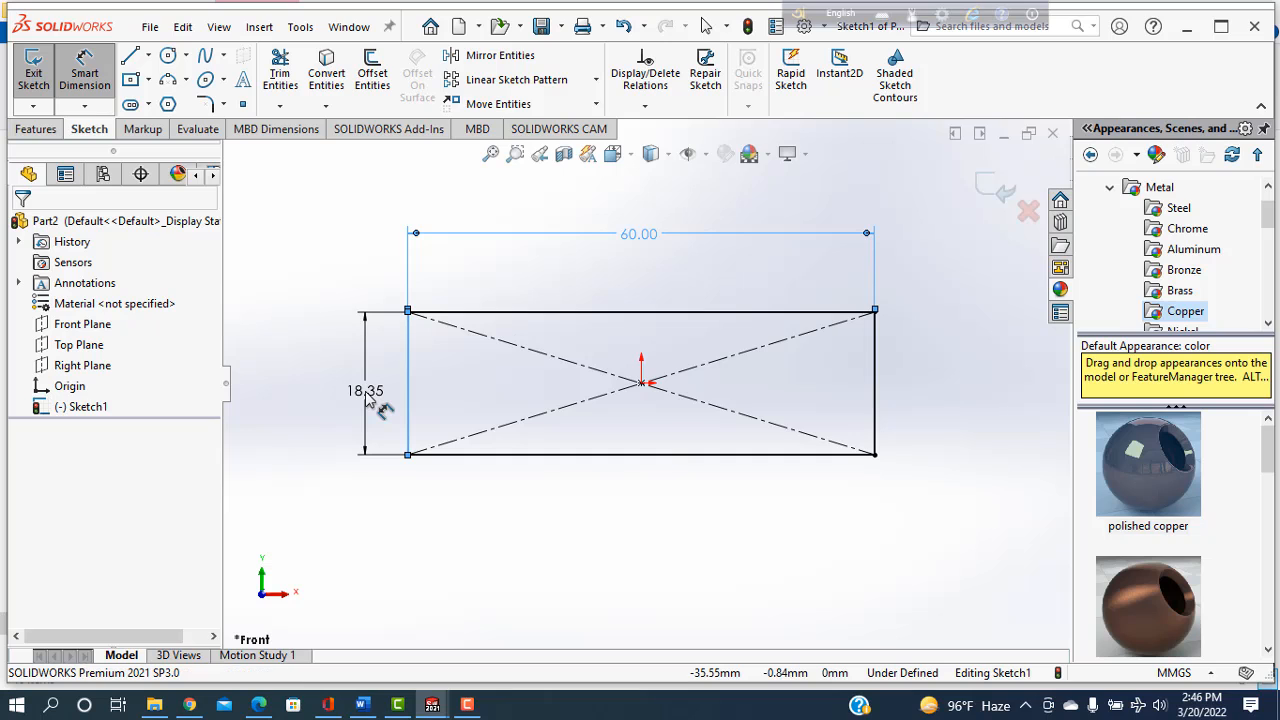
left_click(366, 398)
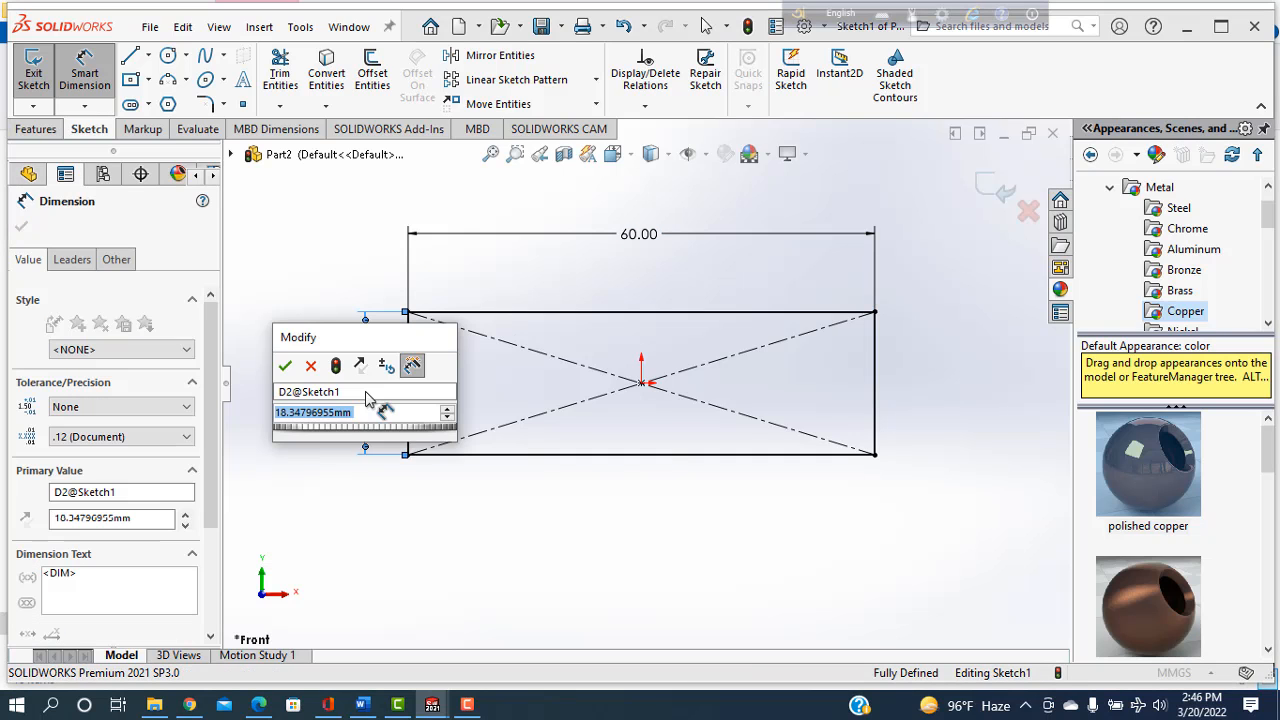
type("30")
key("Return")
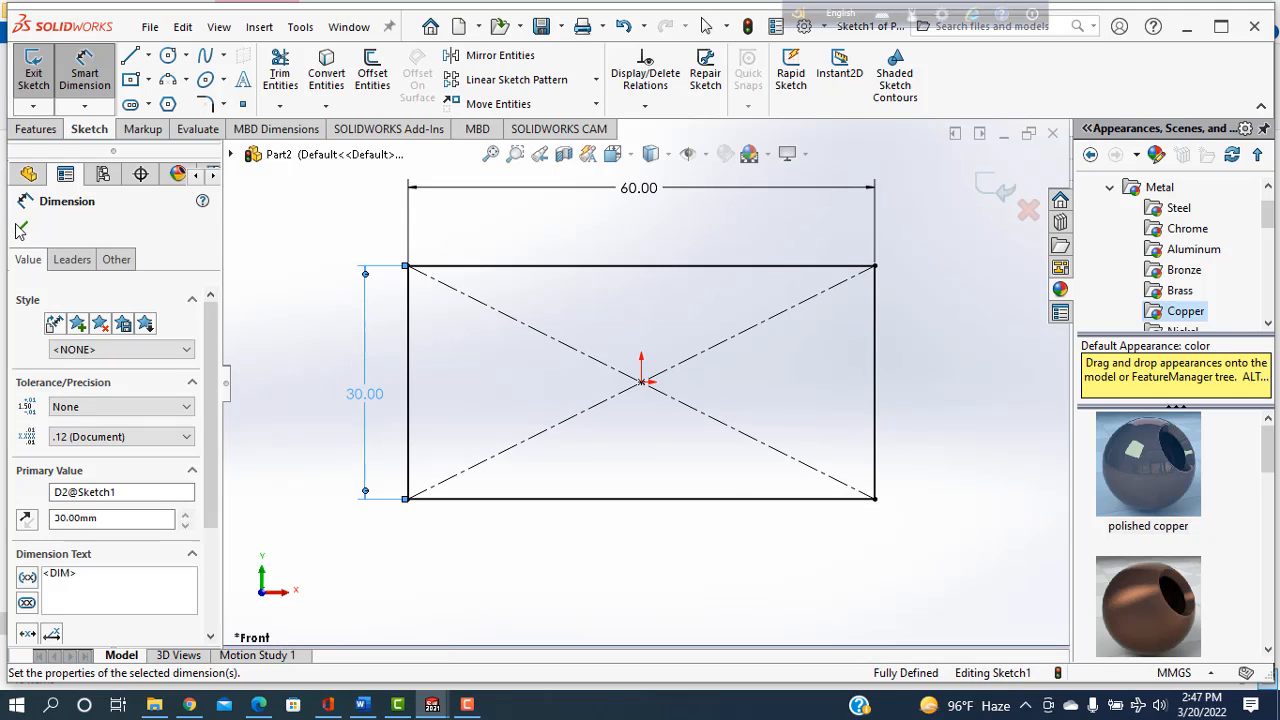
left_click(21, 227)
Extrude the rectangle as a blind boss to a depth of 30 mm.
left_click(36, 129)
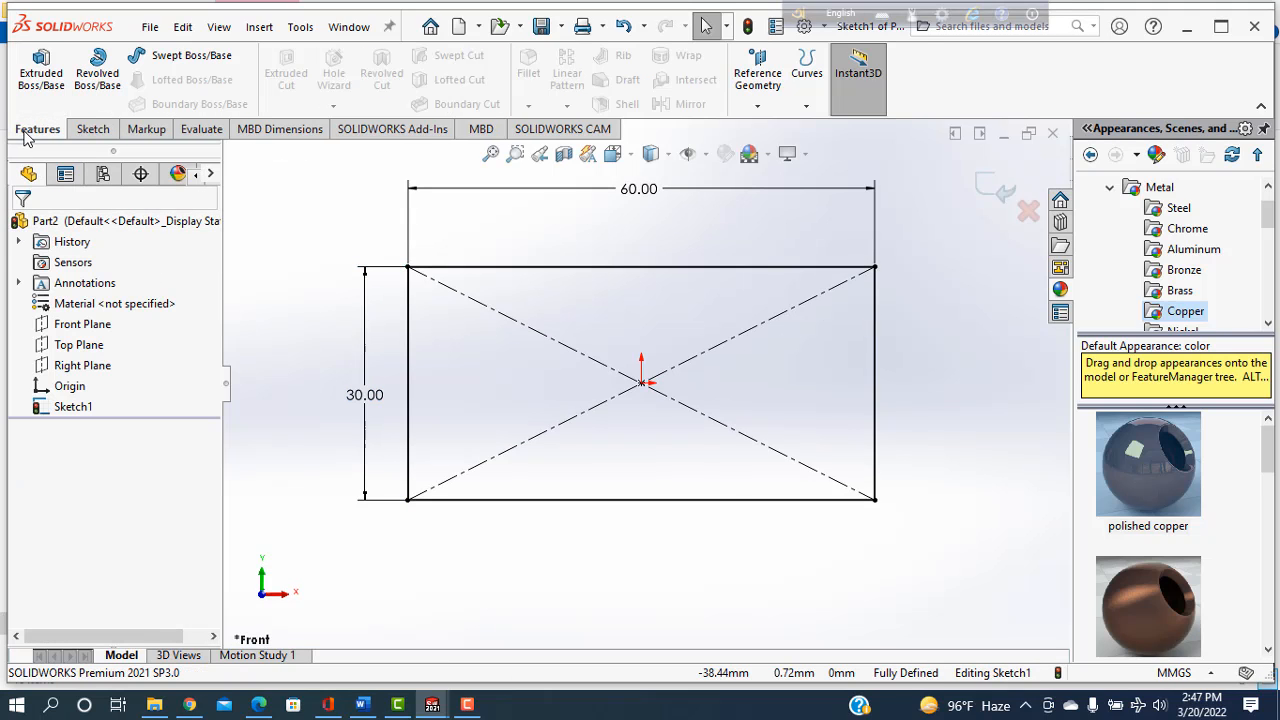
left_click(38, 75)
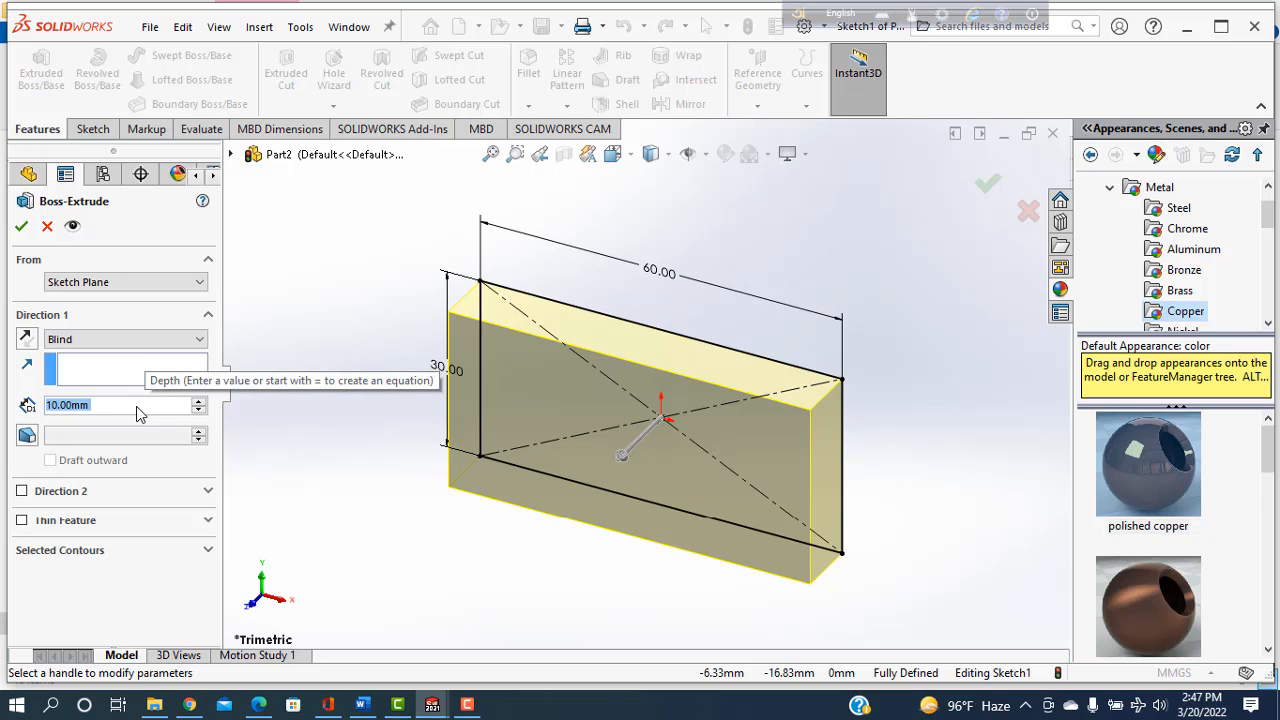
type("30")
key("Return")
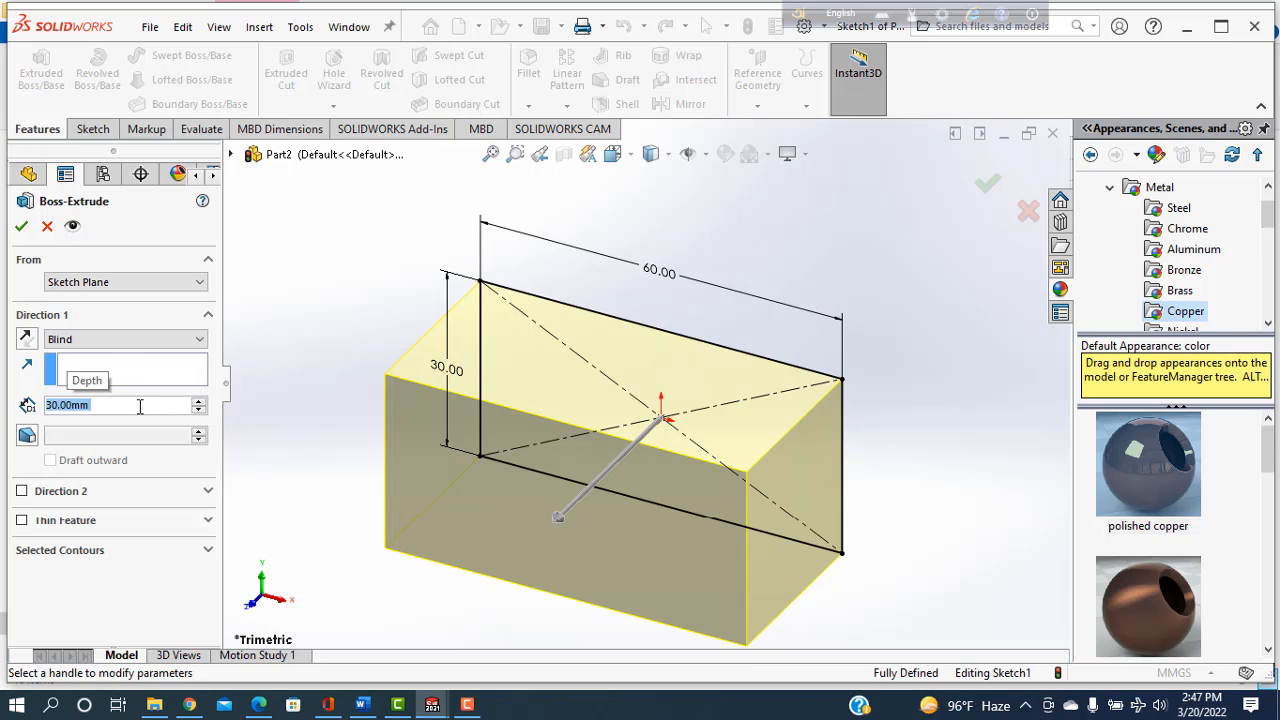
left_click(19, 229)
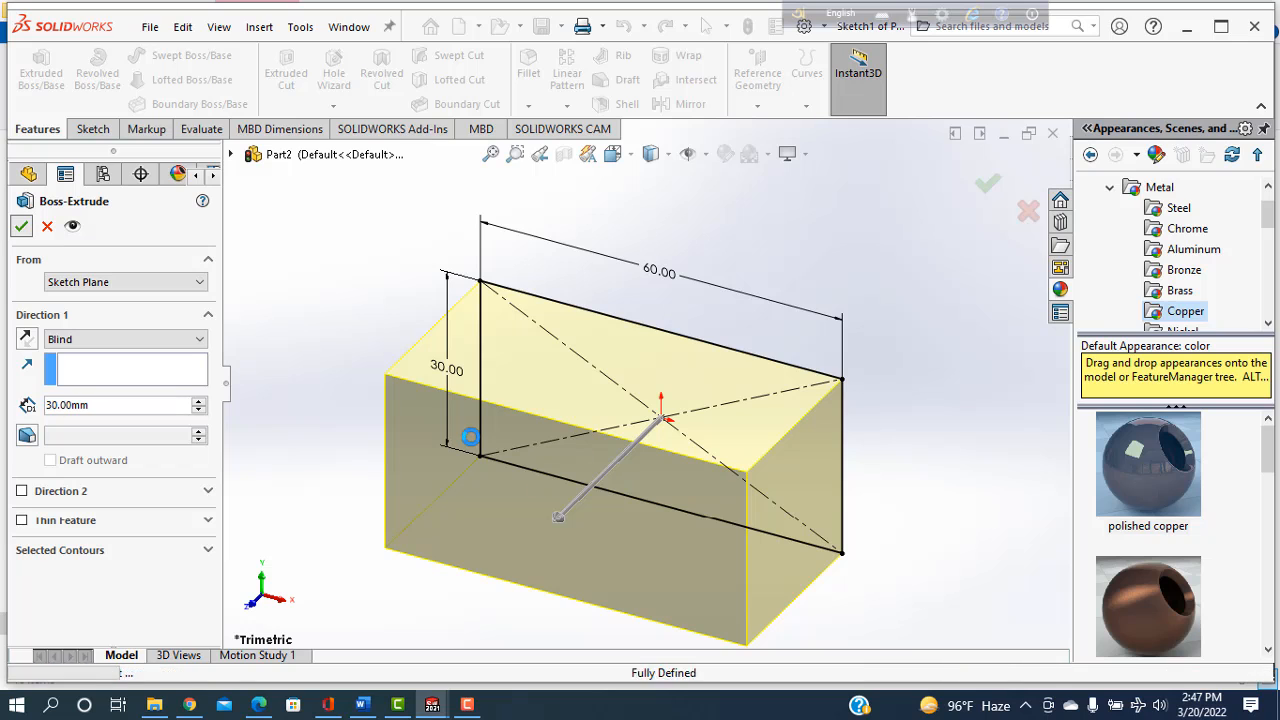
Sketch a closed line profile on the block's front face, along its lower edges, with a high left level sloping down to a lower right level.
left_click(367, 380)
left_click(450, 468)
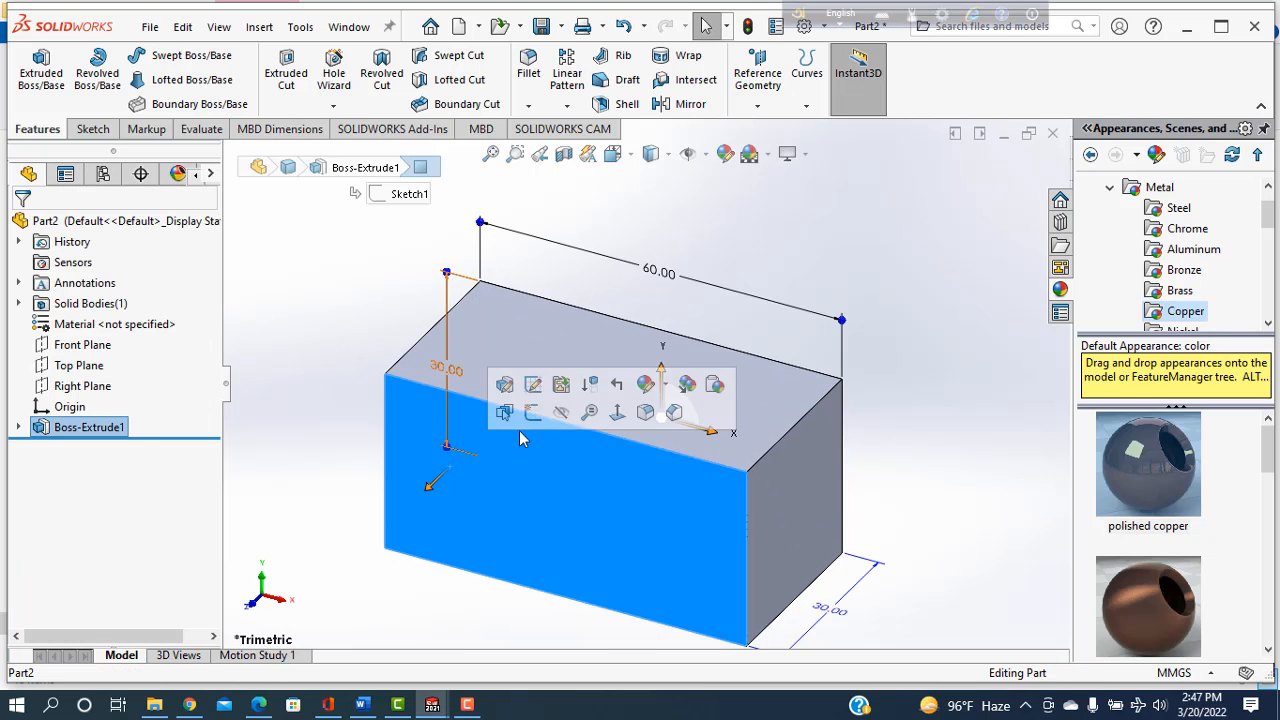
left_click(536, 411)
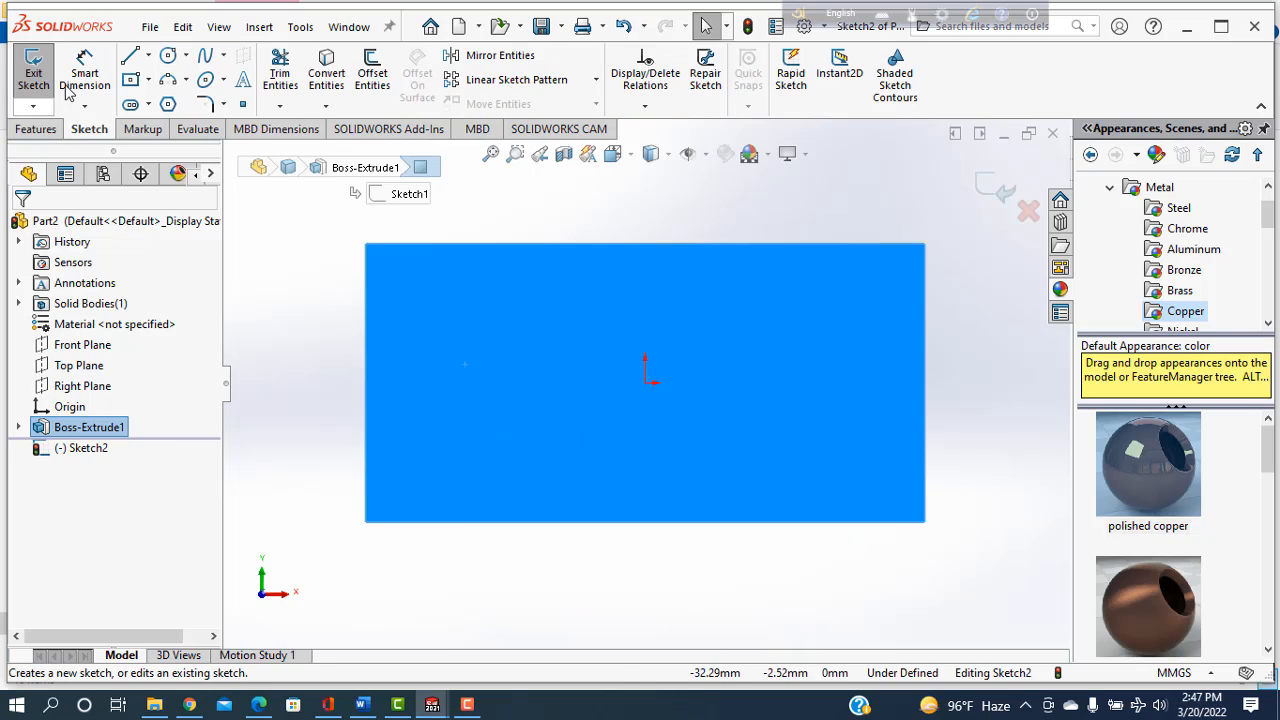
left_click(365, 521)
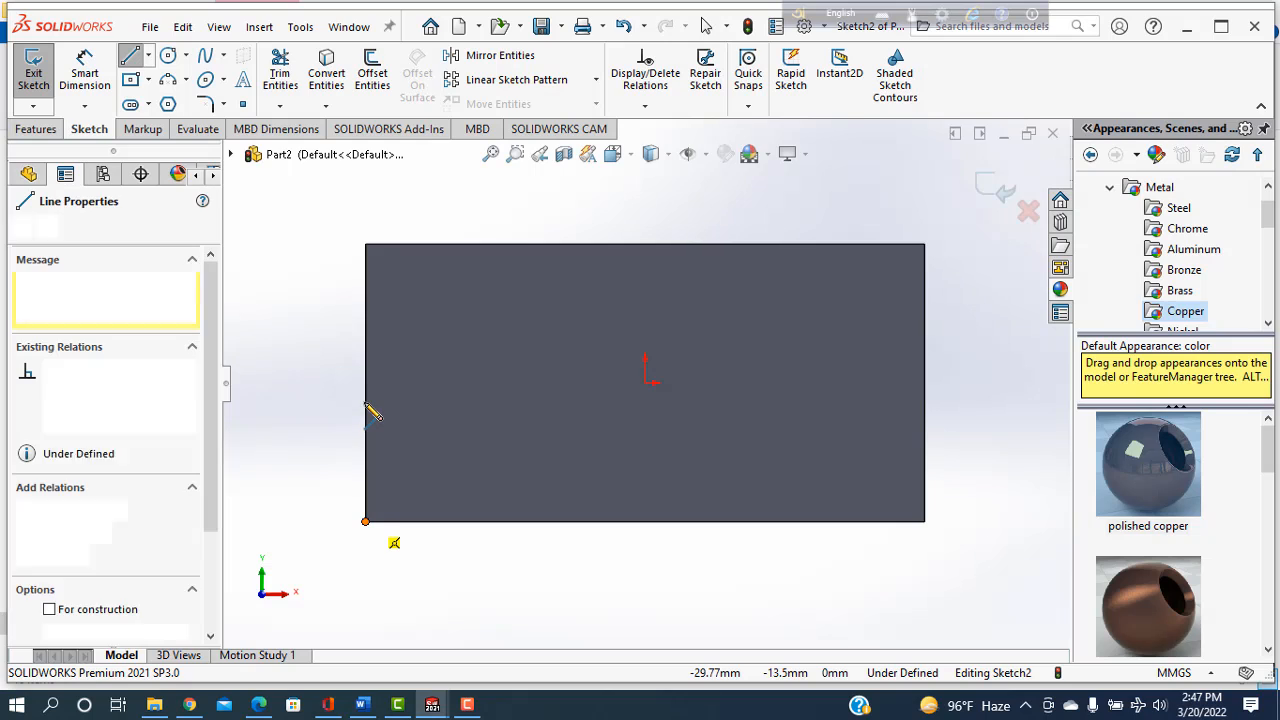
left_click(365, 400)
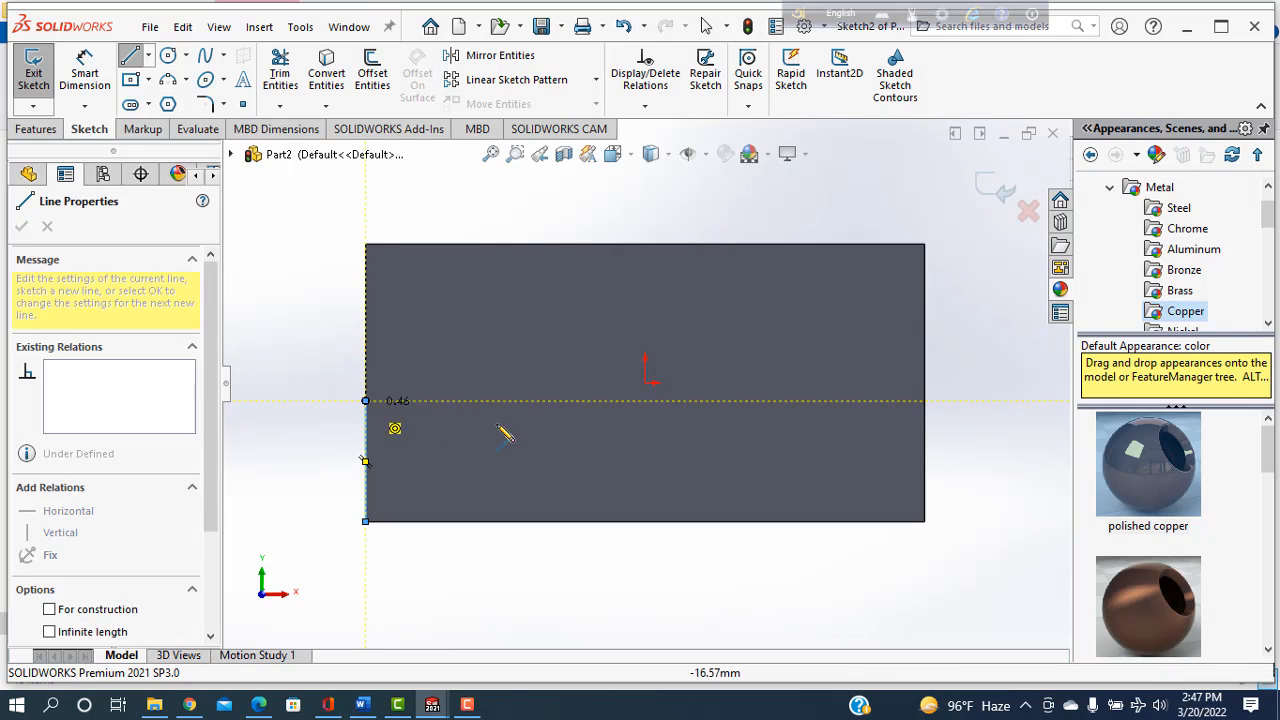
left_click(568, 400)
left_click(705, 461)
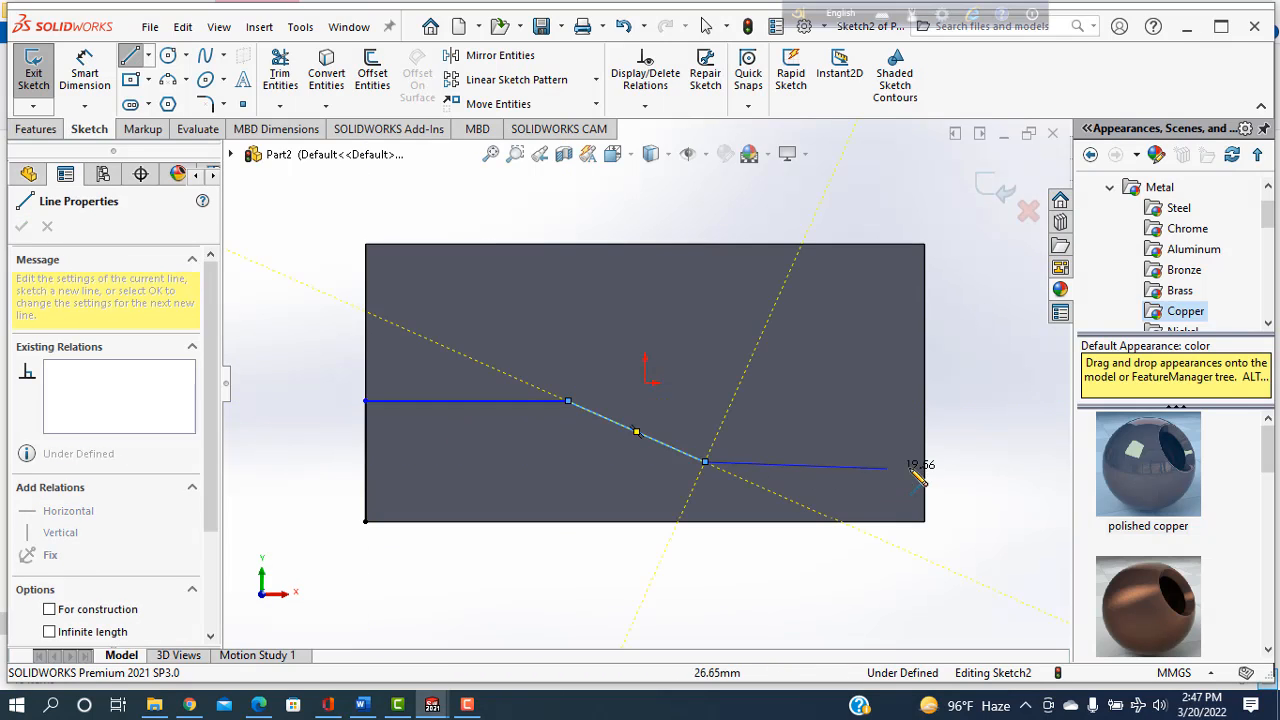
left_click(925, 461)
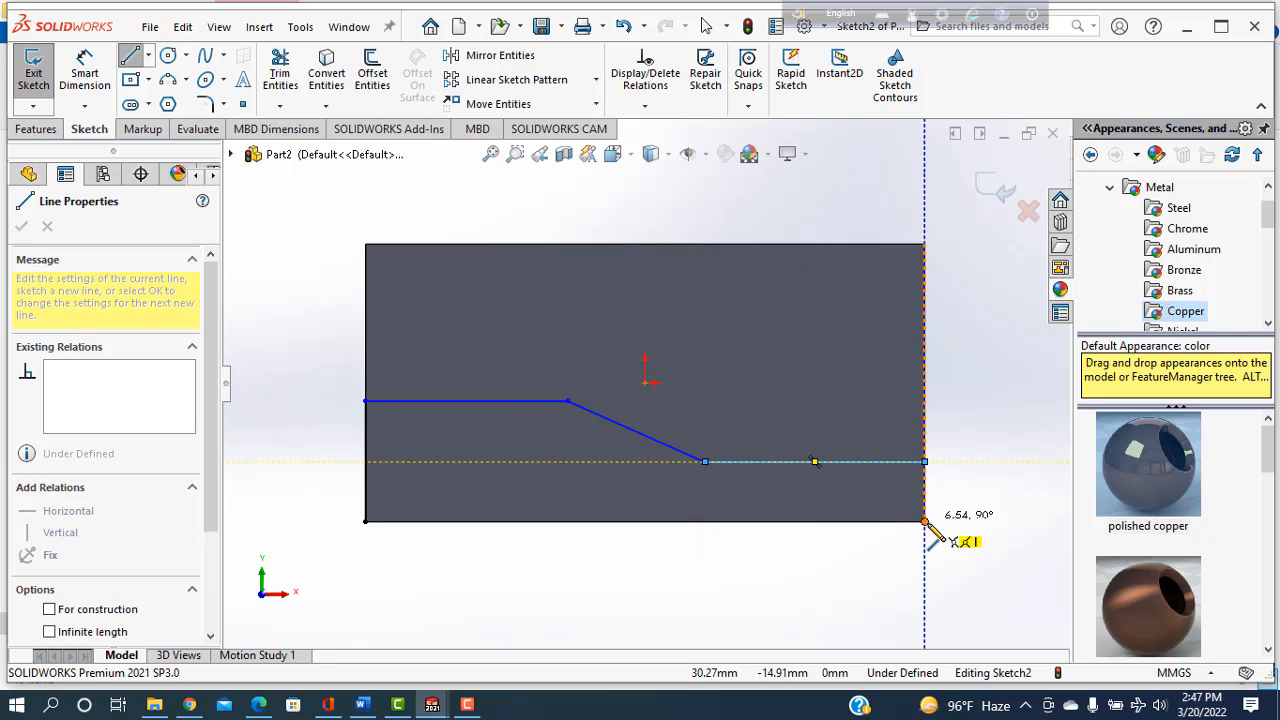
left_click(924, 521)
left_click(366, 521)
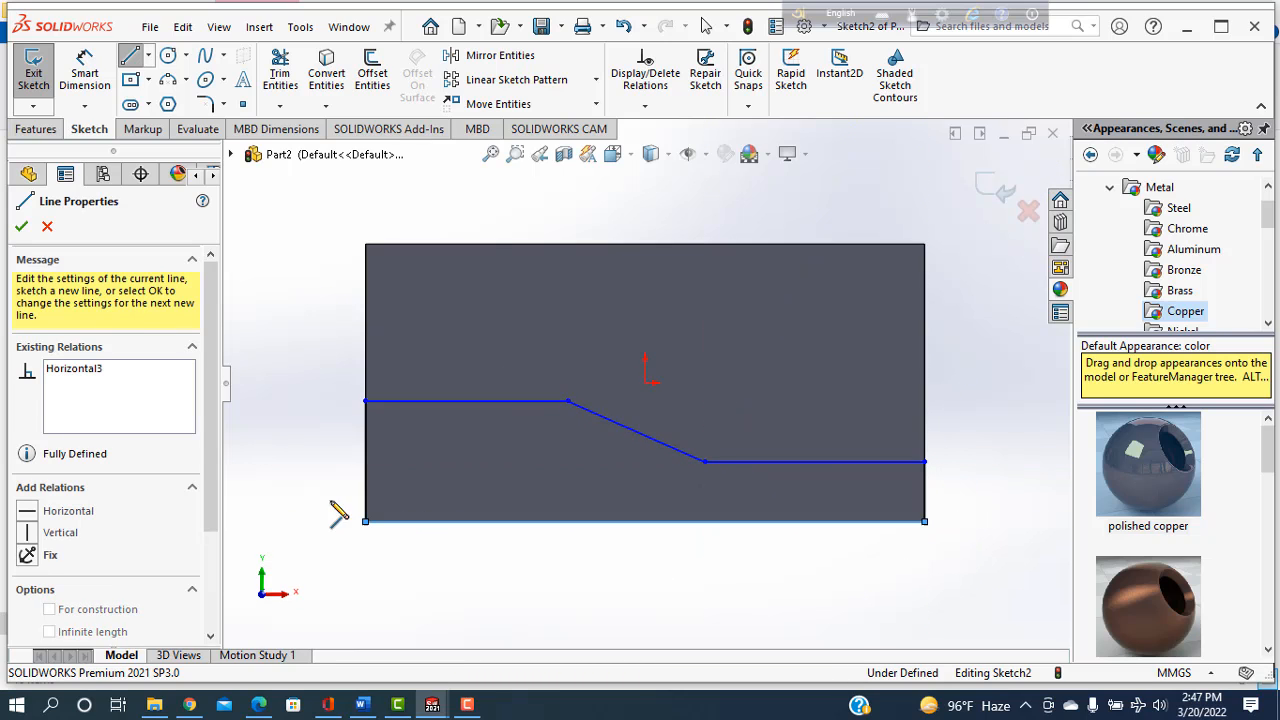
right_click(300, 450)
left_click(342, 460)
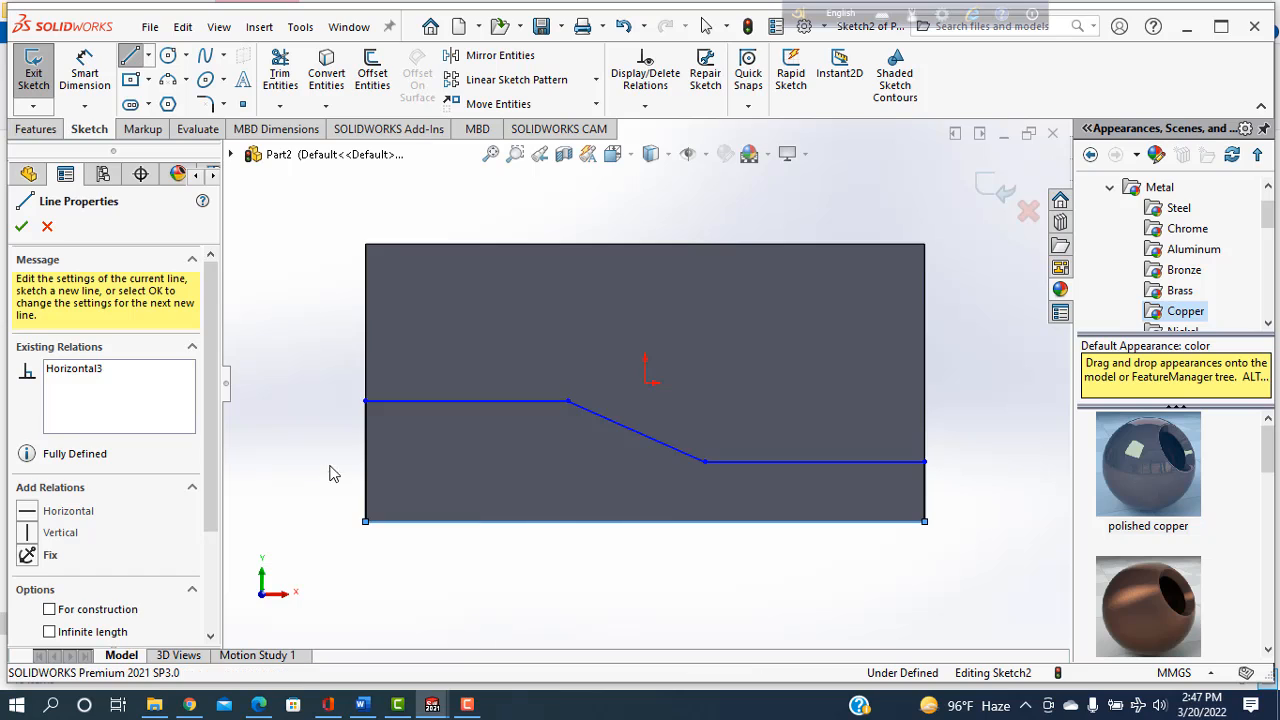
Dimension the profile's left vertical edge to 20 mm and its right vertical edge to 10 mm.
left_click(86, 80)
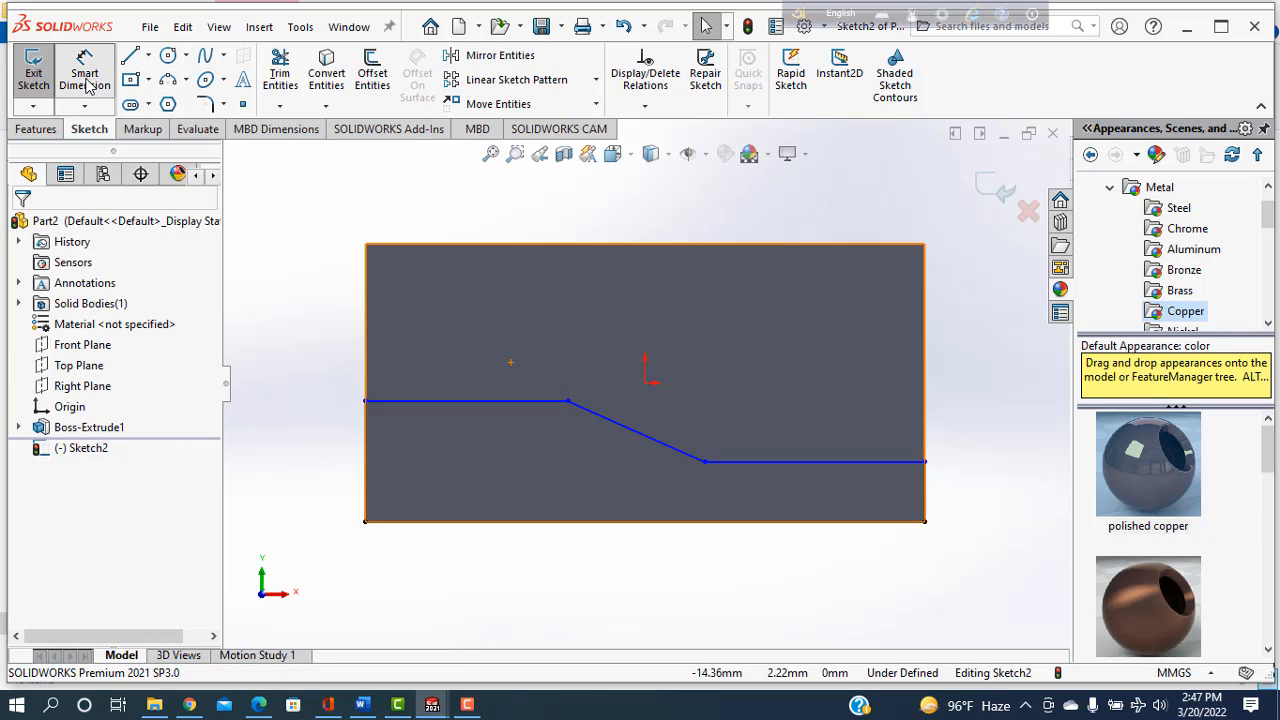
left_click(367, 480)
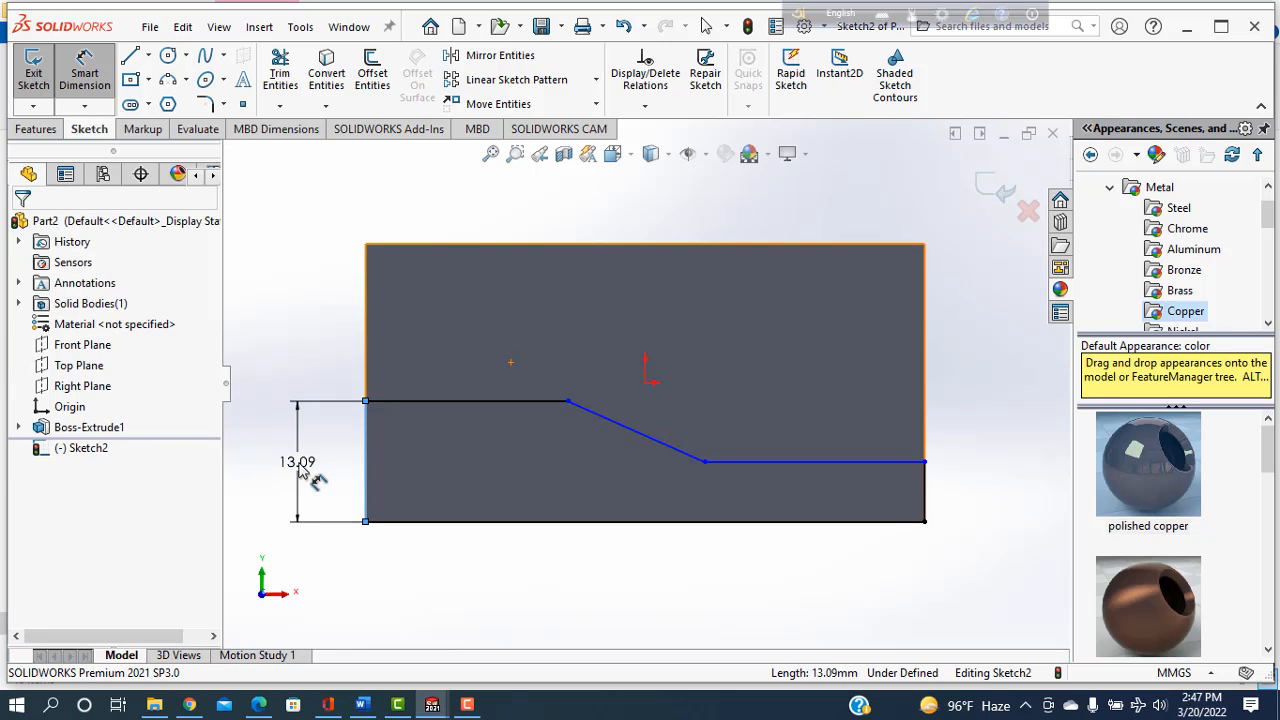
left_click(300, 470)
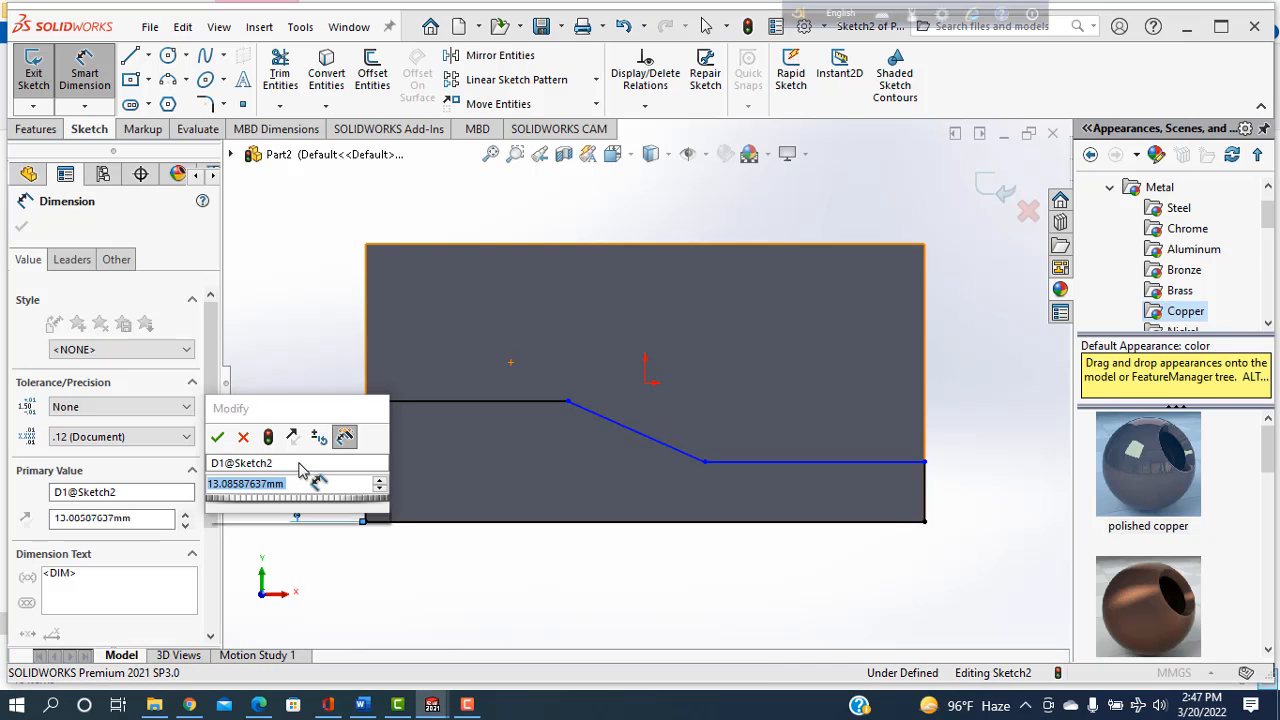
type("20")
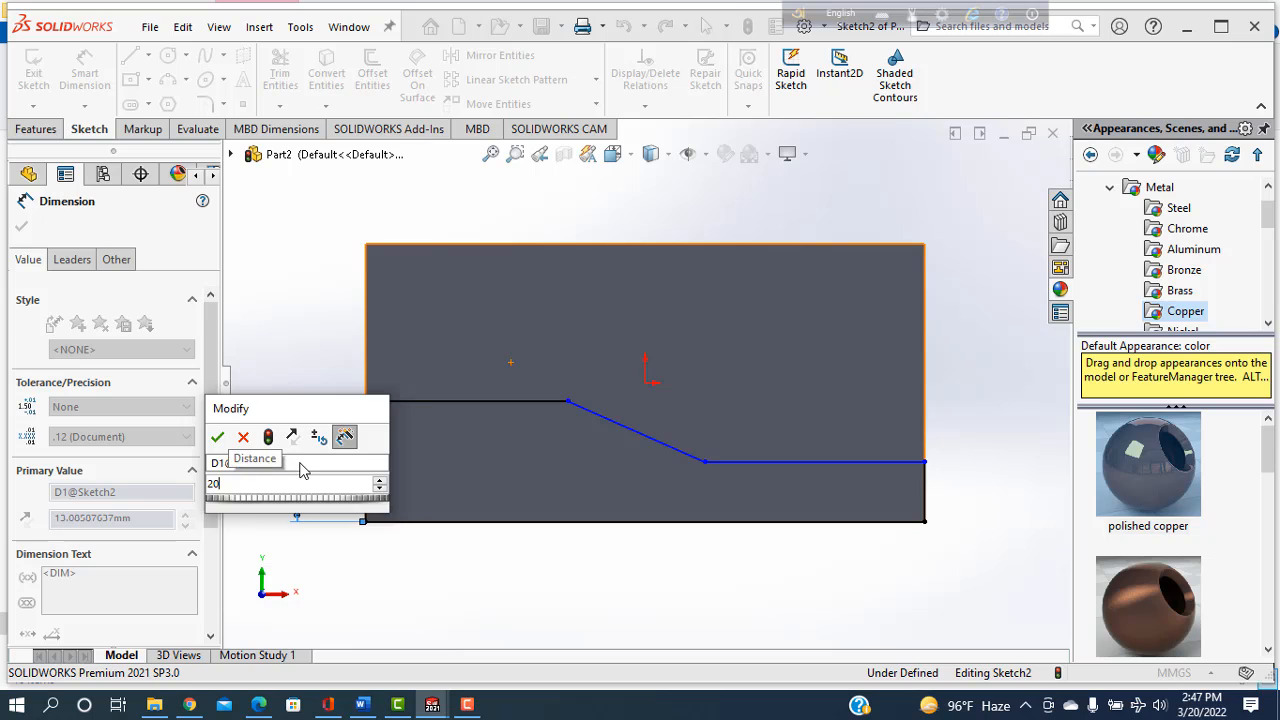
key("Return")
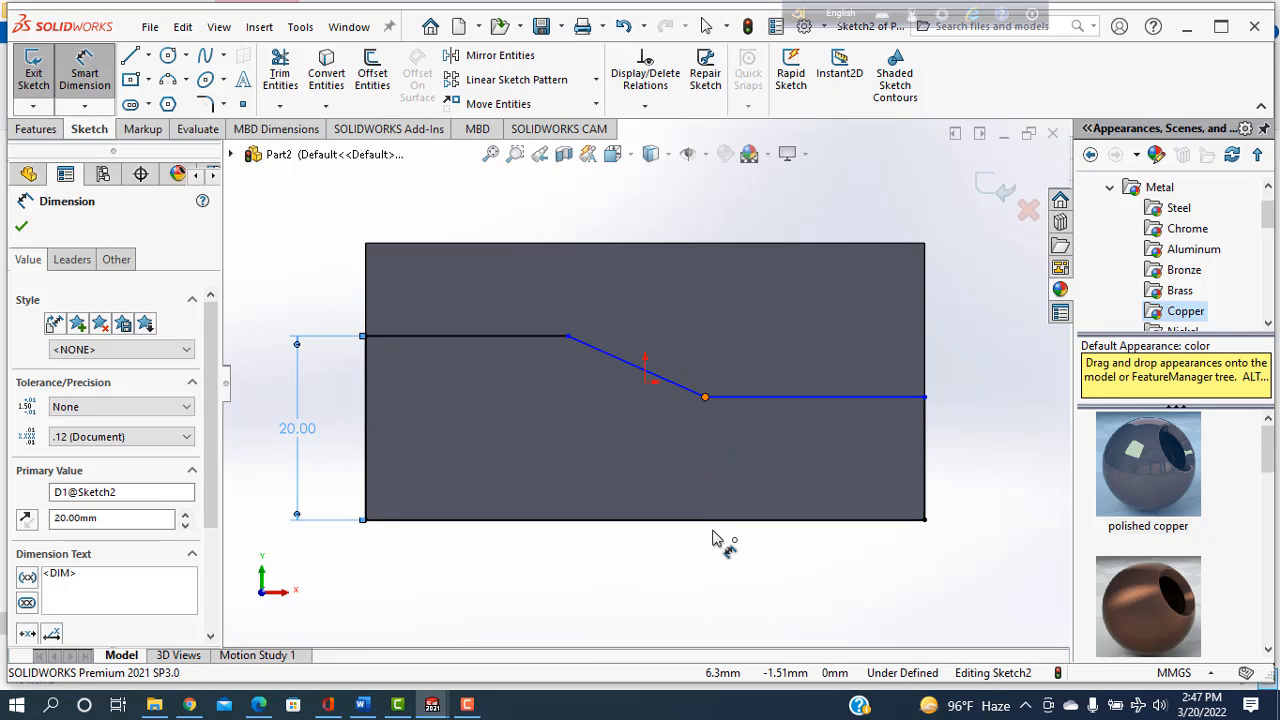
left_click(974, 467)
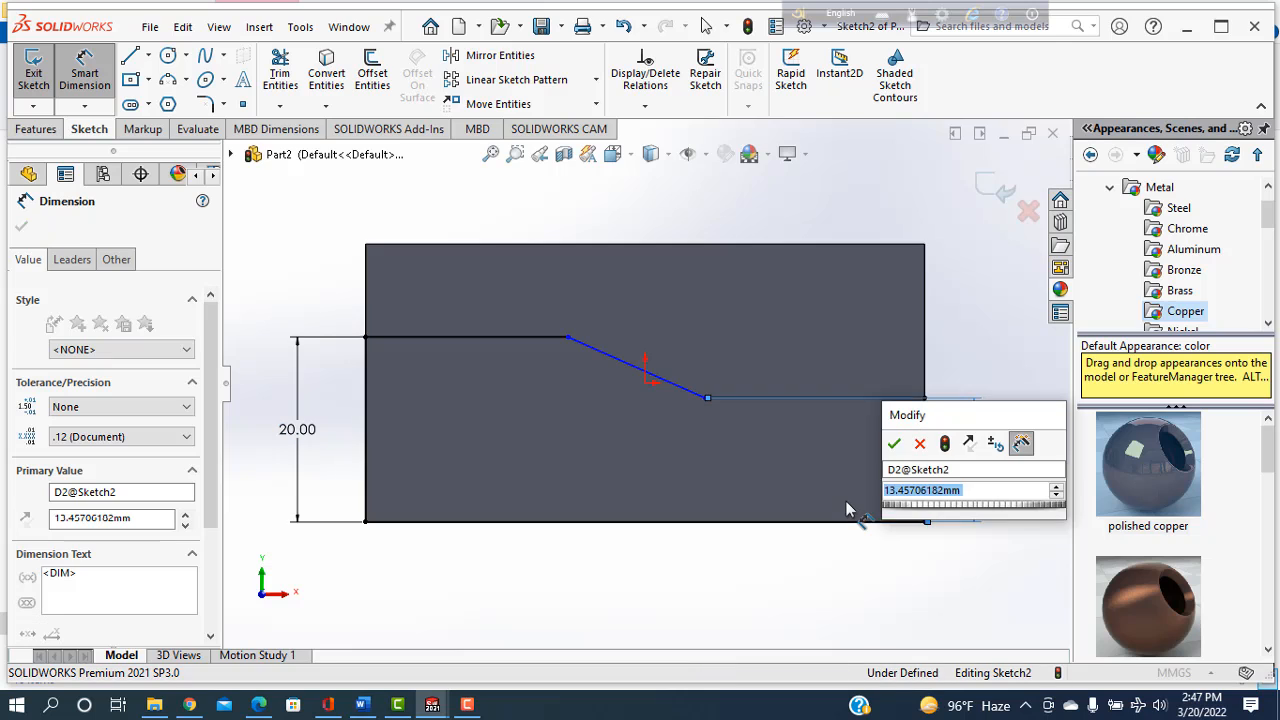
type("10")
key("Return")
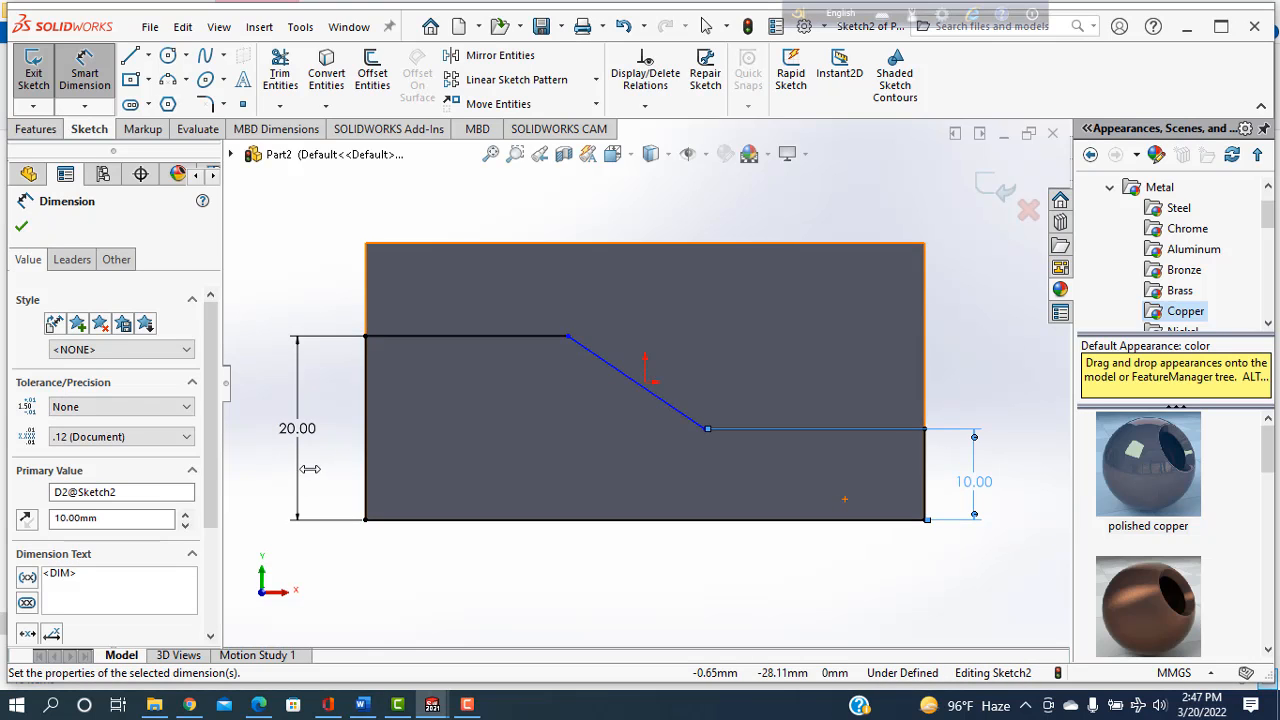
Dimension the profile's upper left horizontal edge to a length of 20 mm.
left_click(366, 339)
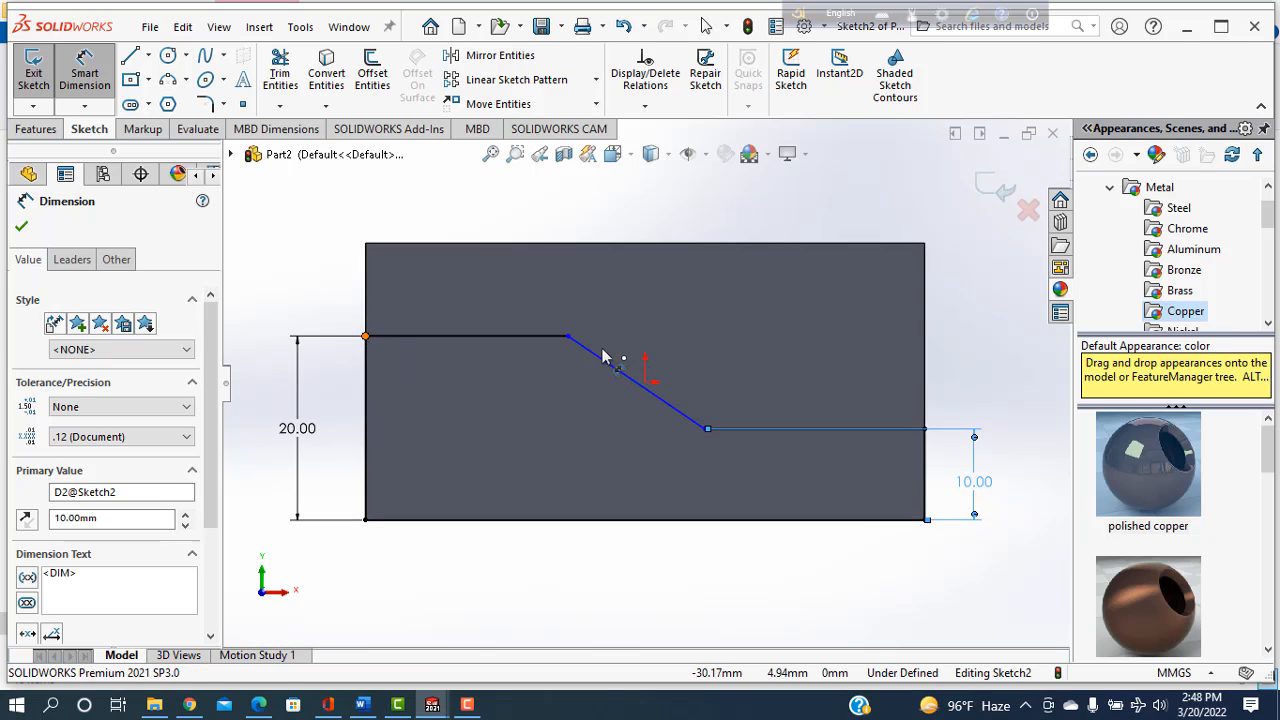
left_click(567, 338)
left_click(490, 192)
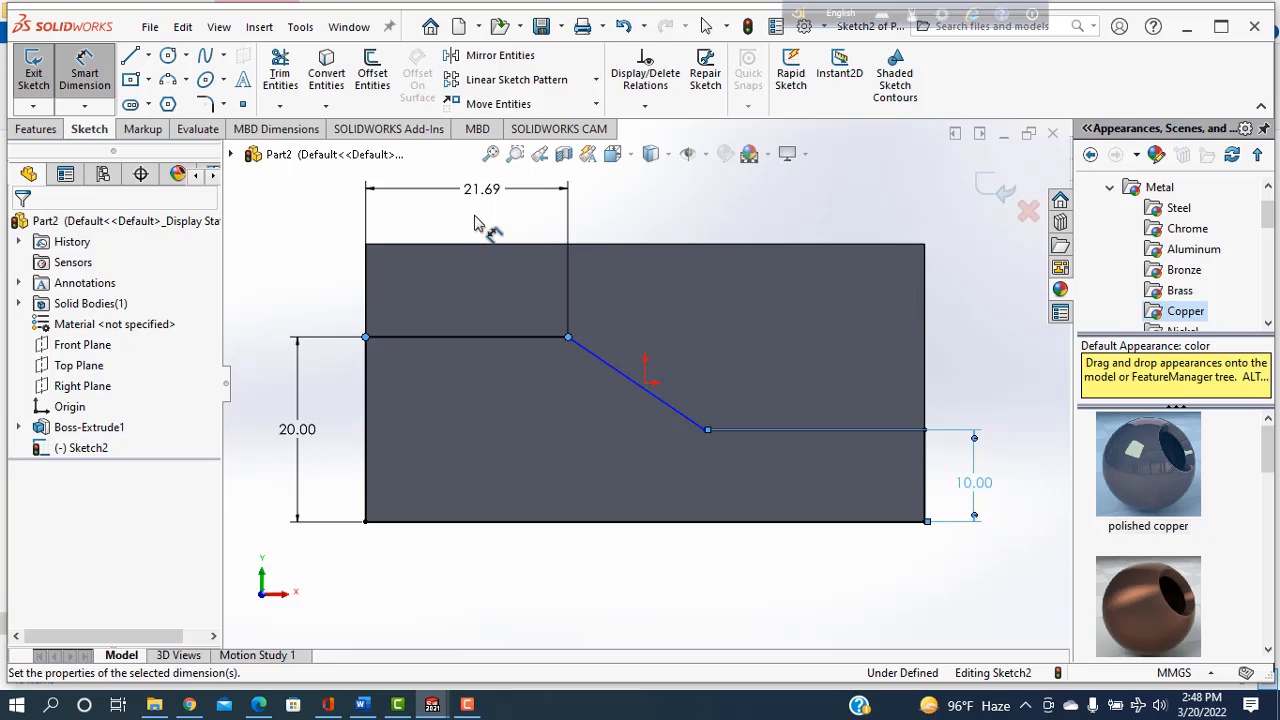
type("2")
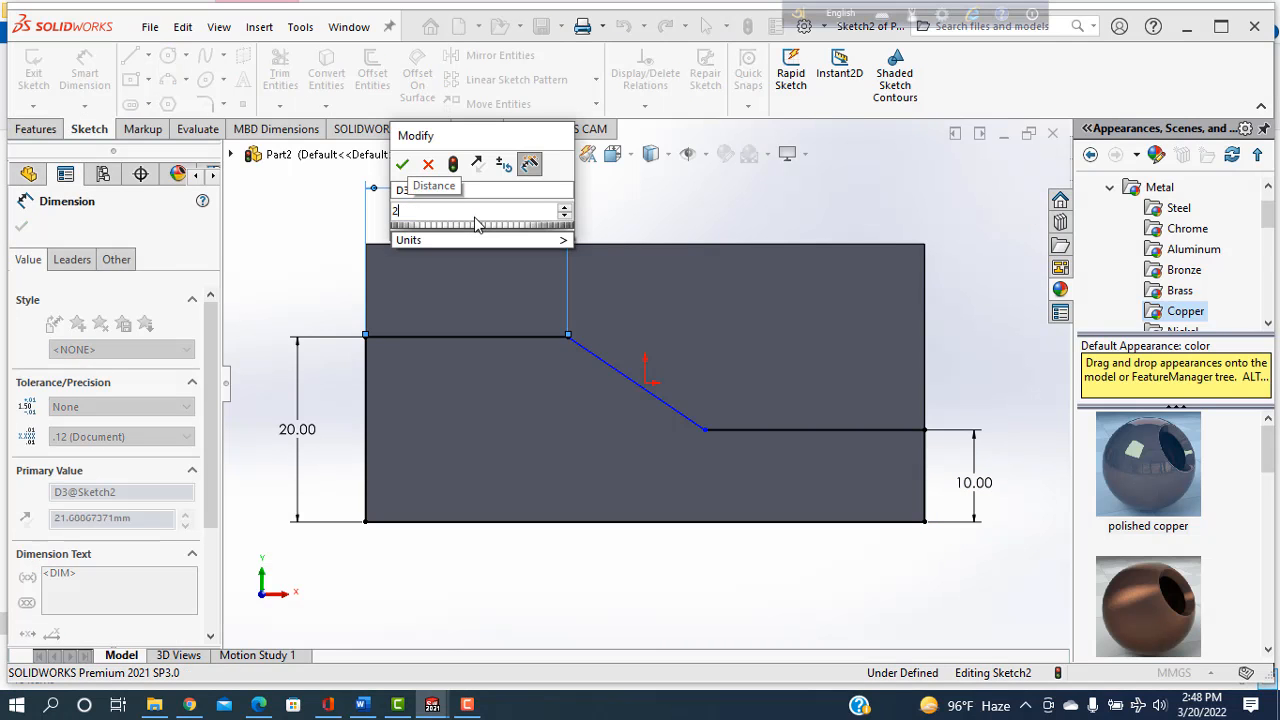
type("0")
key("Return")
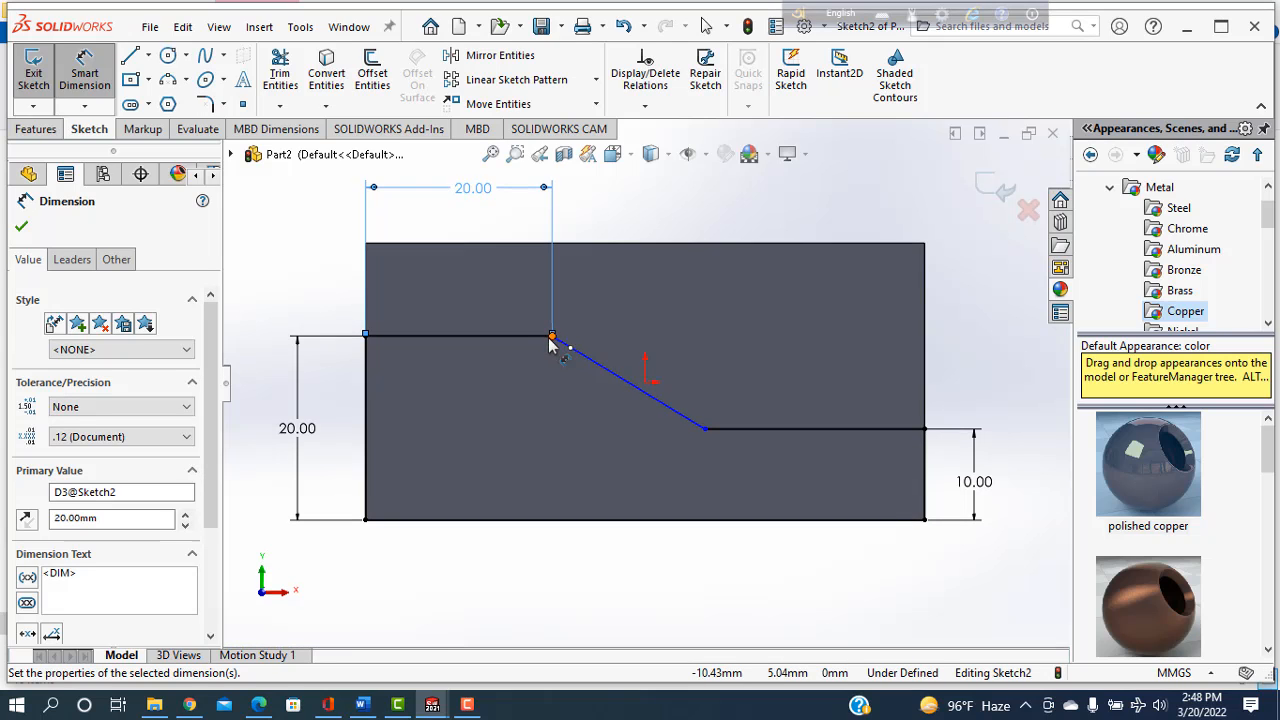
Add a horizontal dimension of 20 mm between the upper and lower ends of the profile's sloped line.
left_click(705, 429)
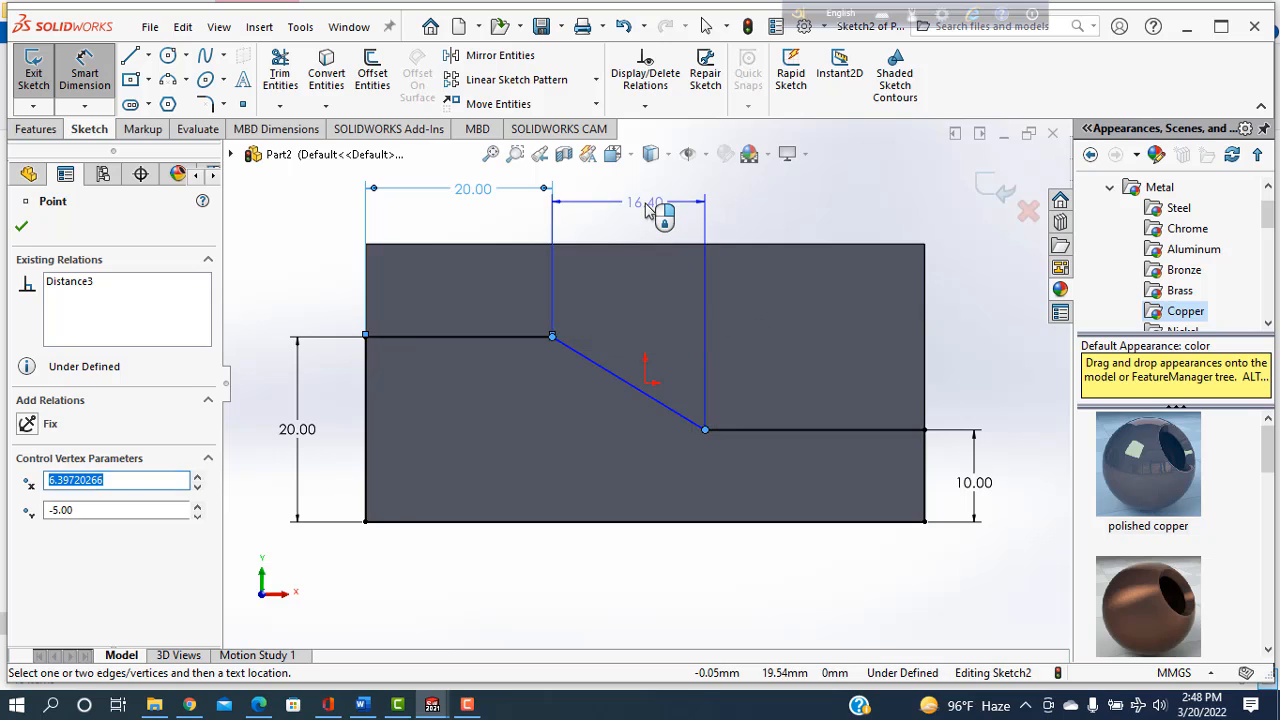
left_click(646, 208)
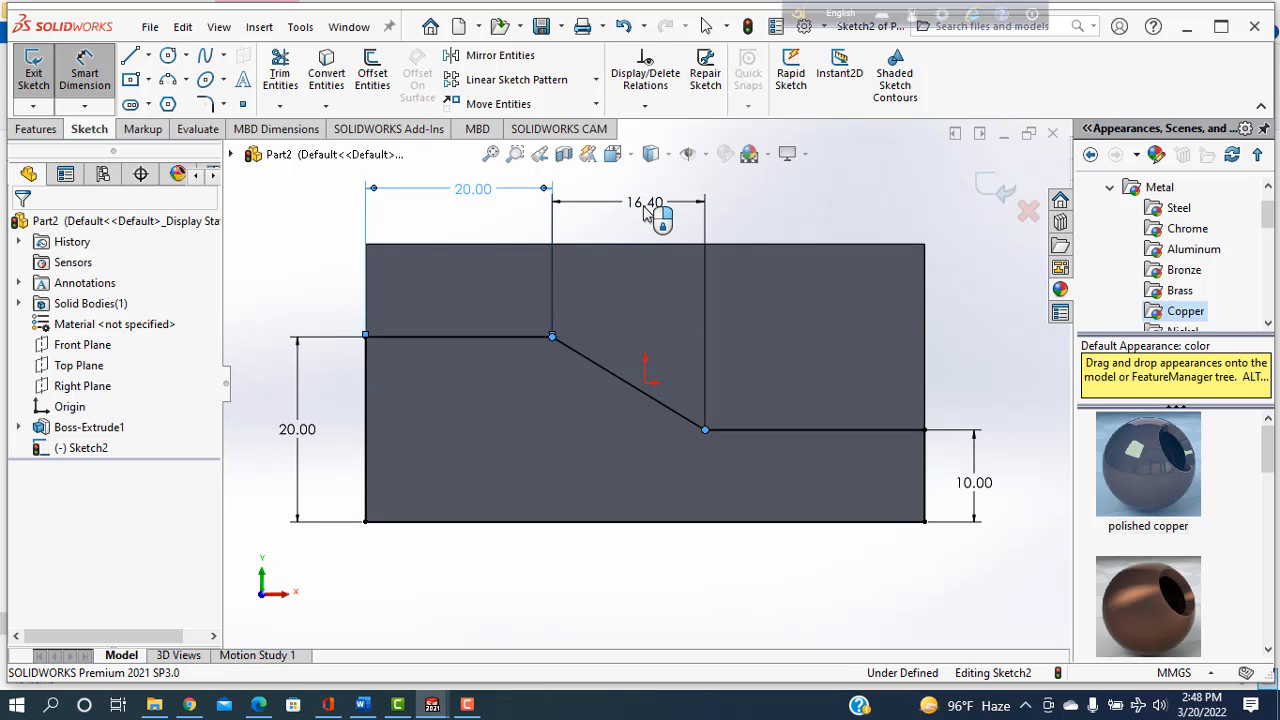
type("20")
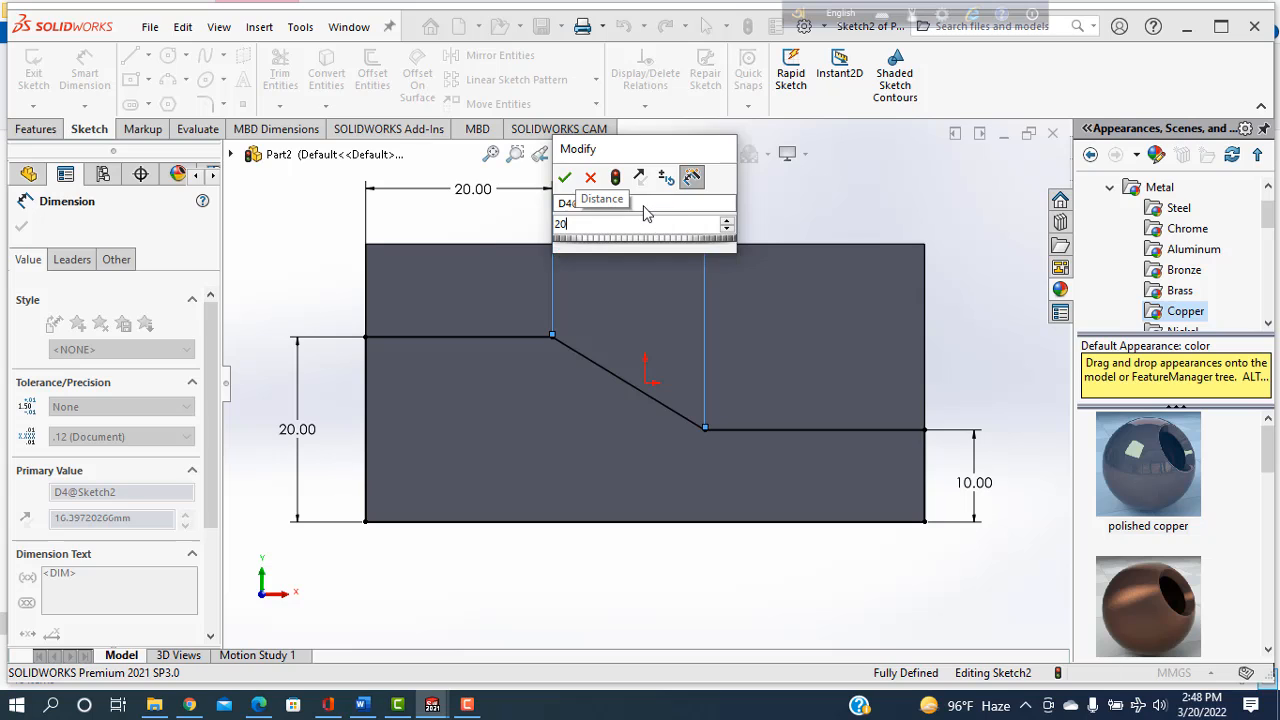
key("Escape")
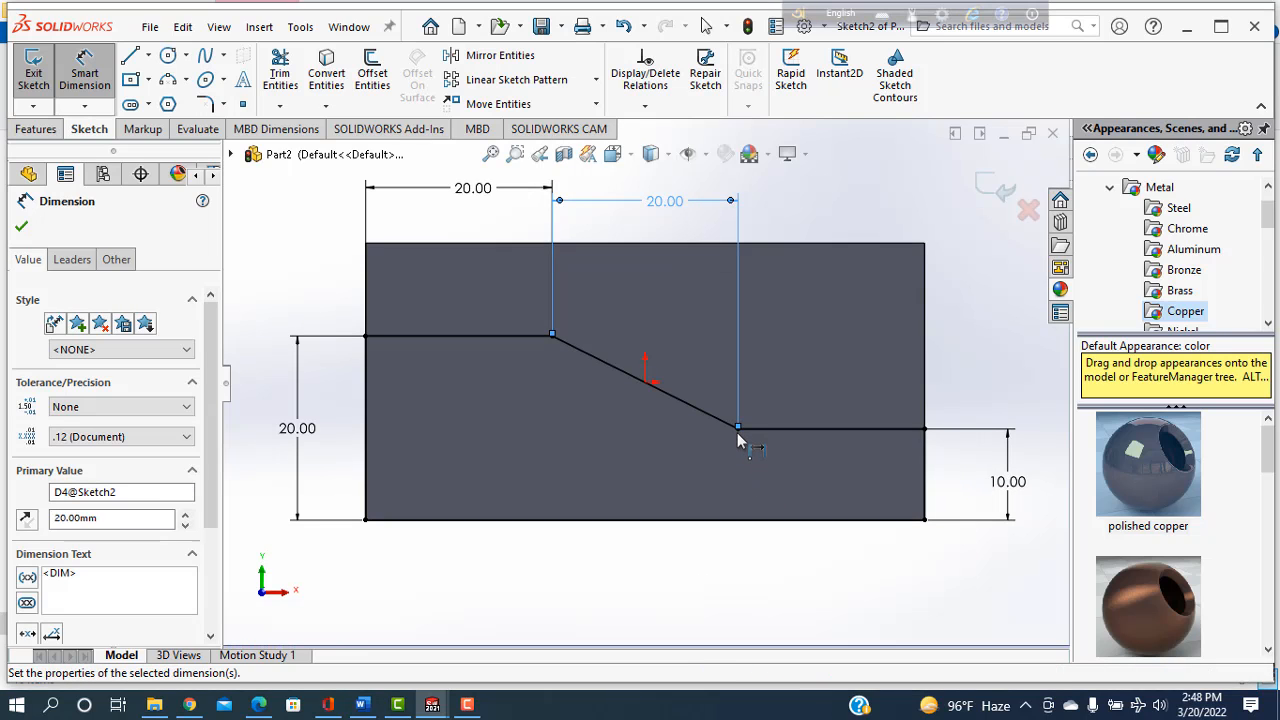
key("Escape")
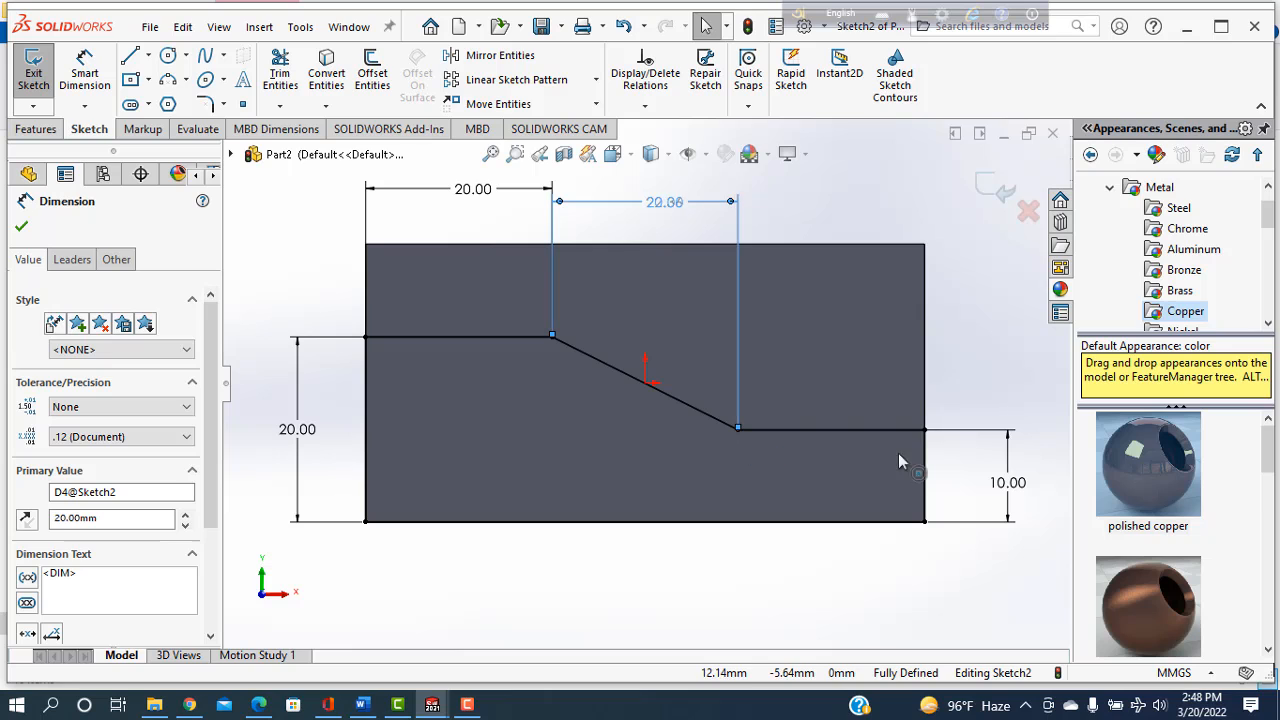
left_click_drag(898, 453, 925, 429)
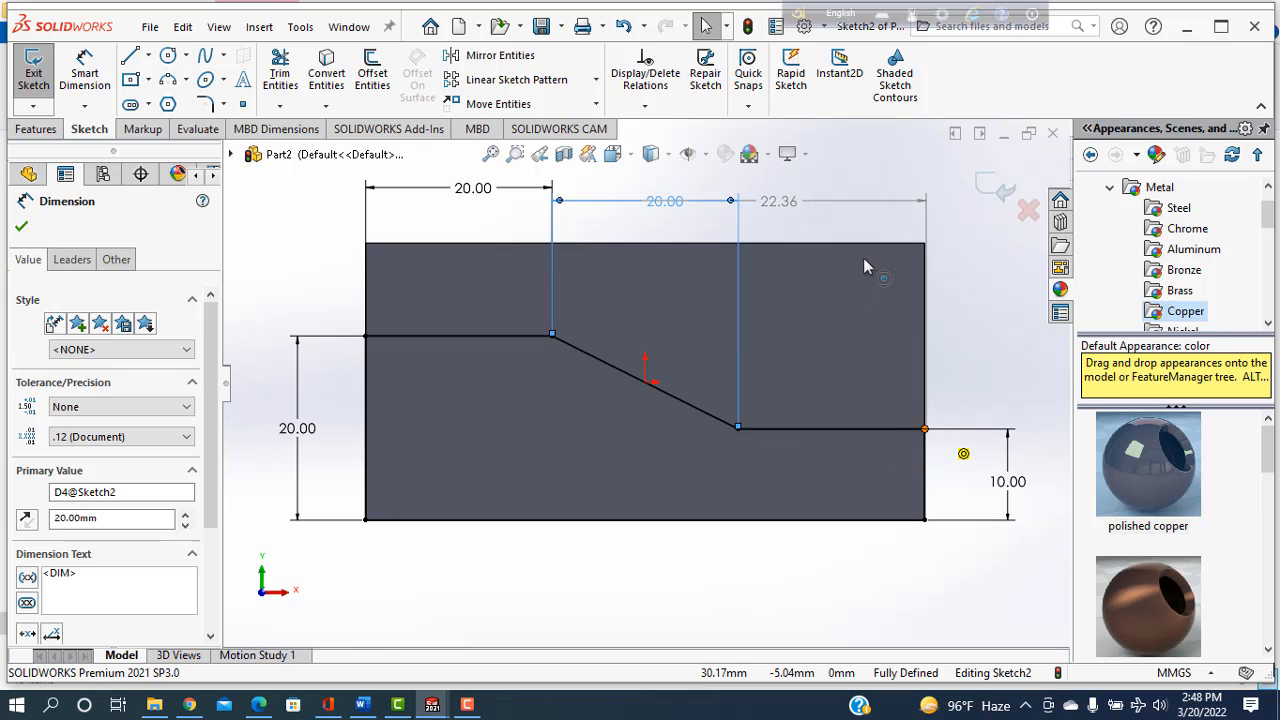
left_click(839, 198)
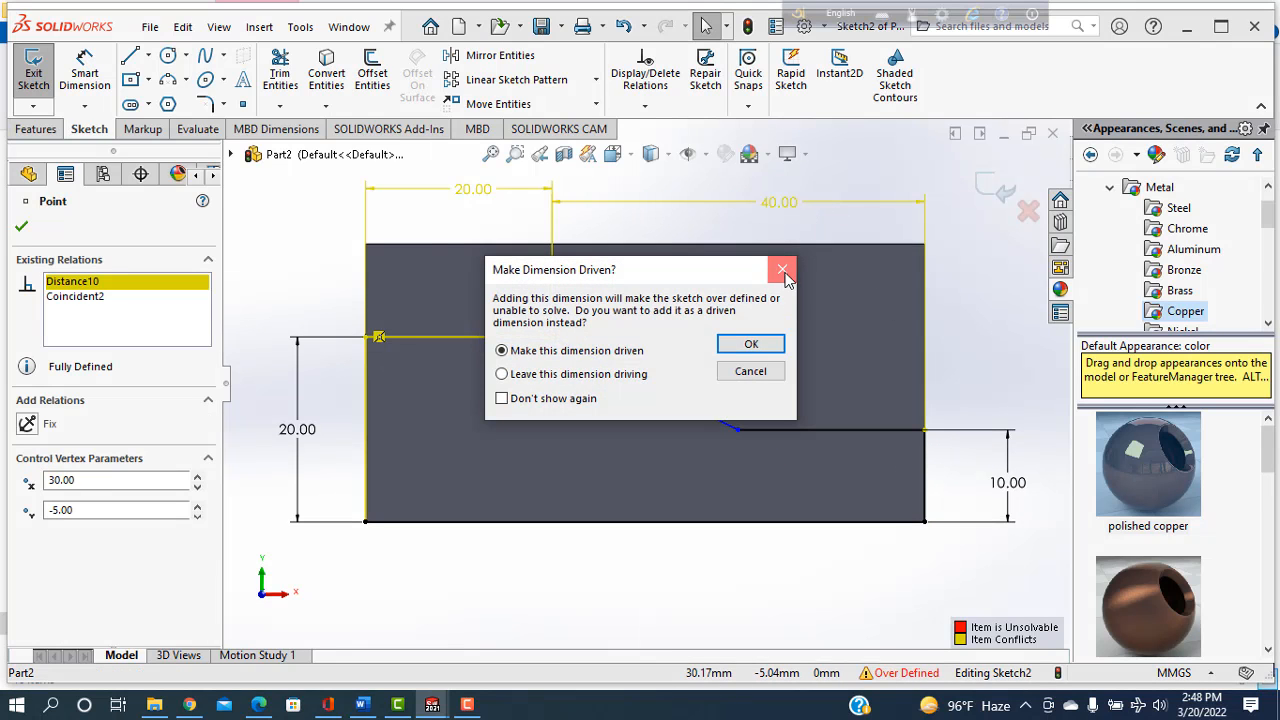
left_click(783, 270)
left_click(960, 365)
key("ctrl+z")
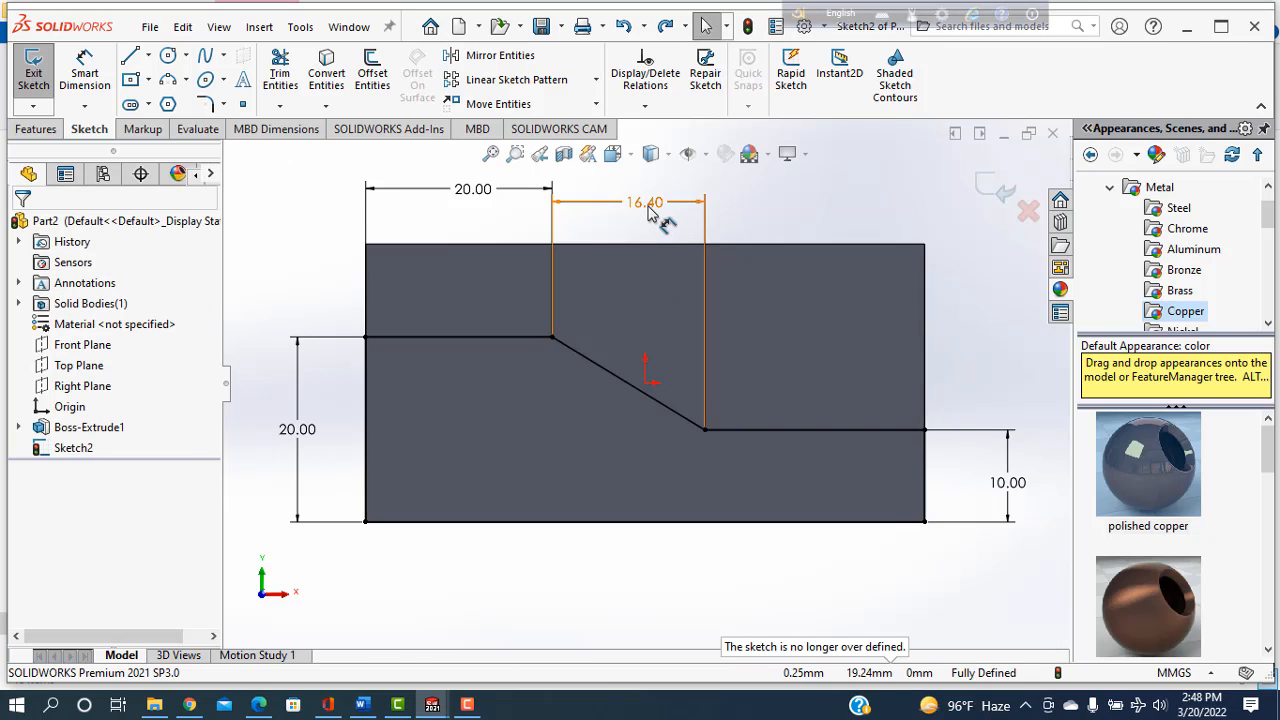
Set the sloped line's existing horizontal dimension to 20 mm.
double_click(647, 204)
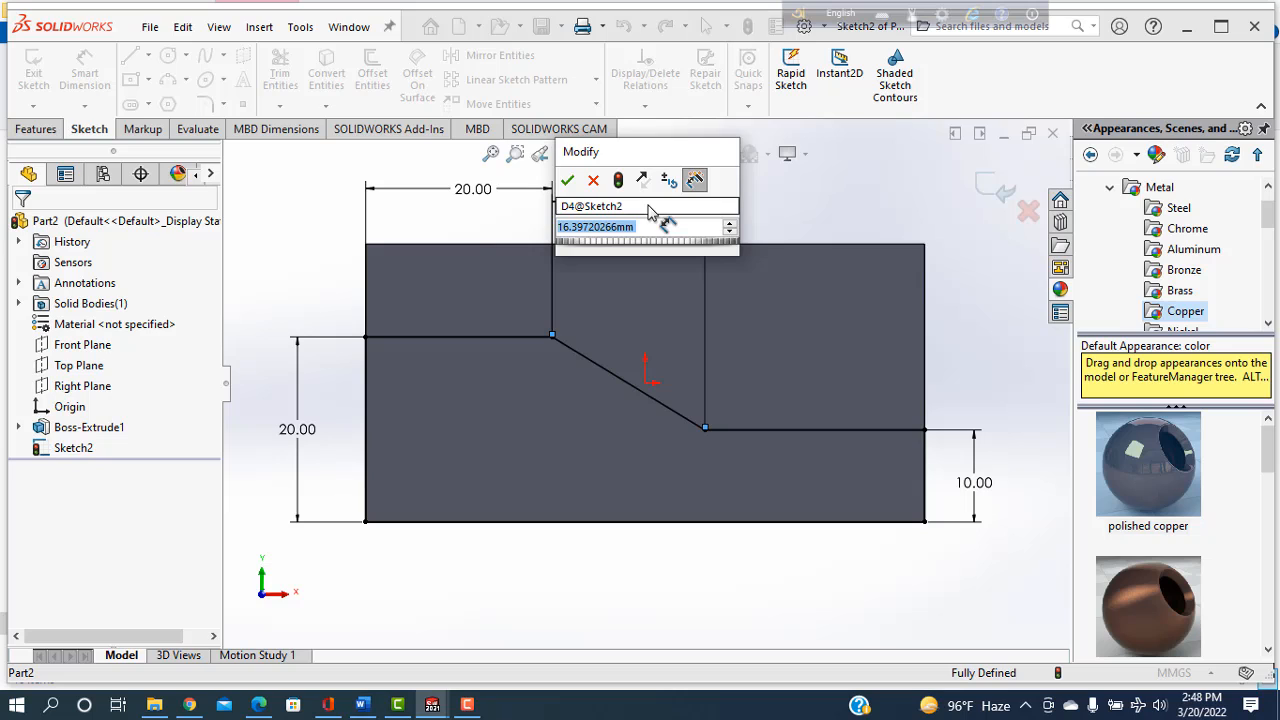
type("20")
key("Return")
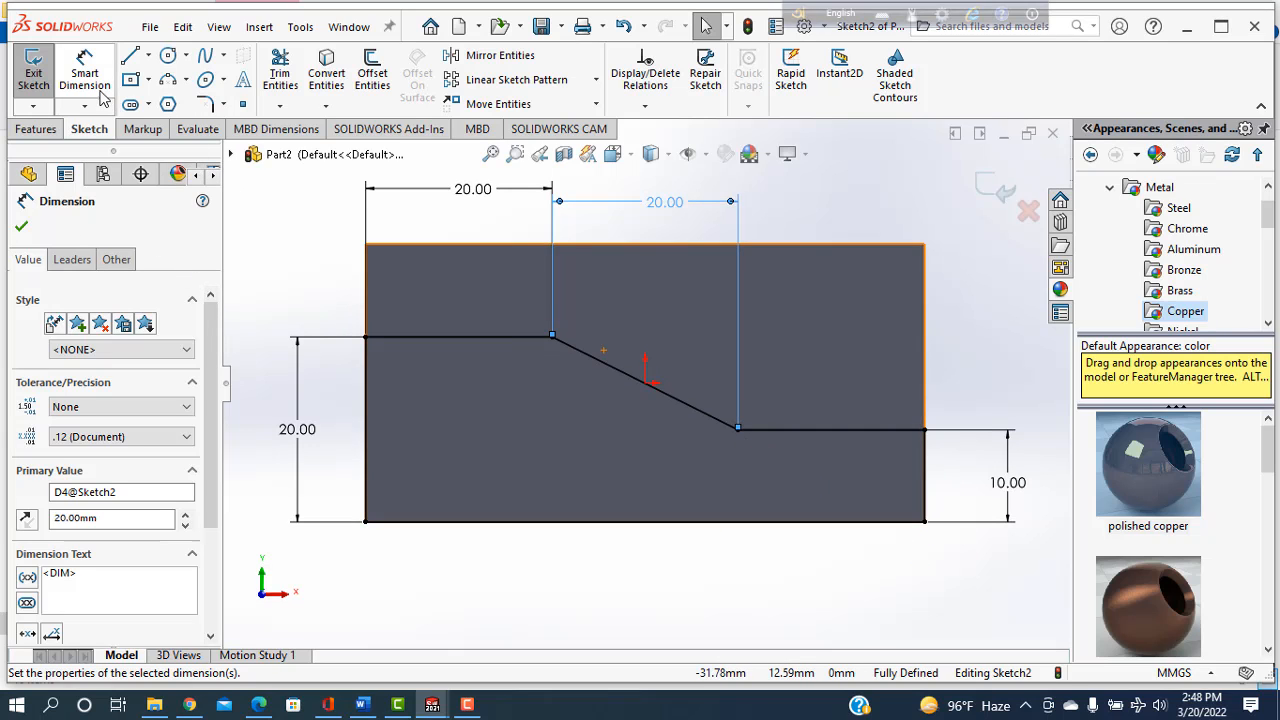
Dimension the length of the profile's lower right horizontal edge as a driven dimension.
left_click(88, 78)
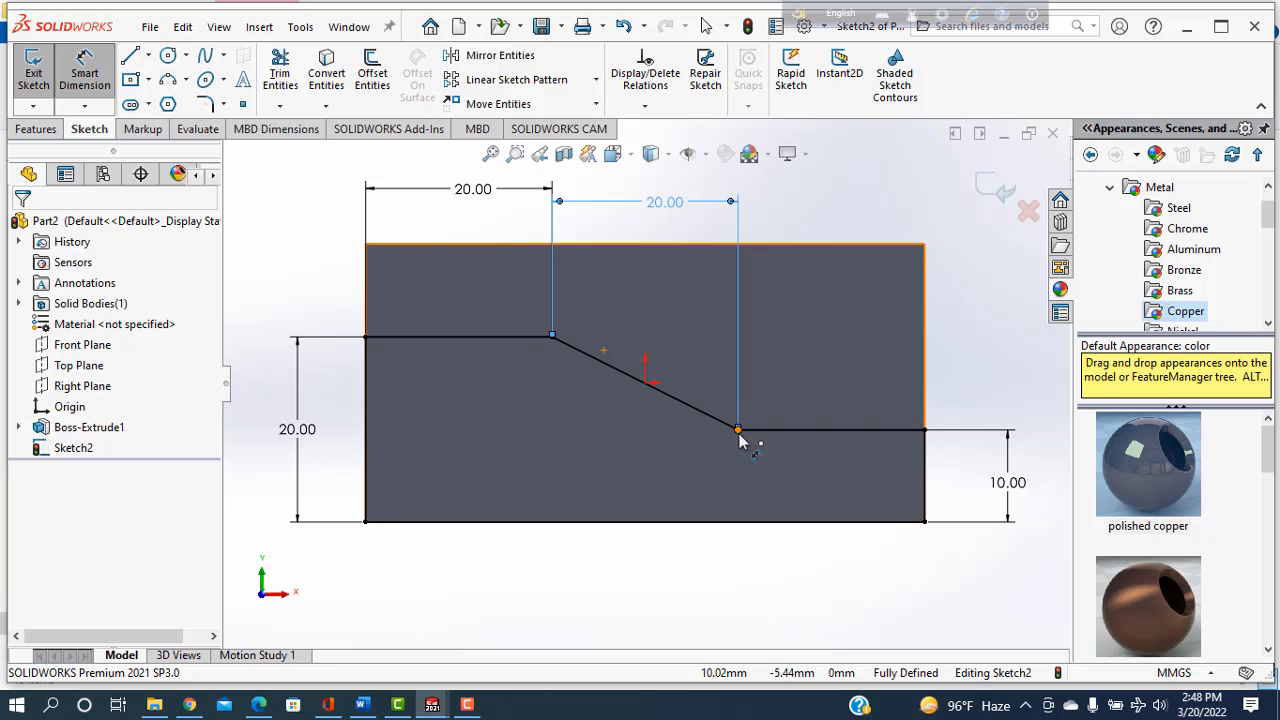
left_click(925, 430)
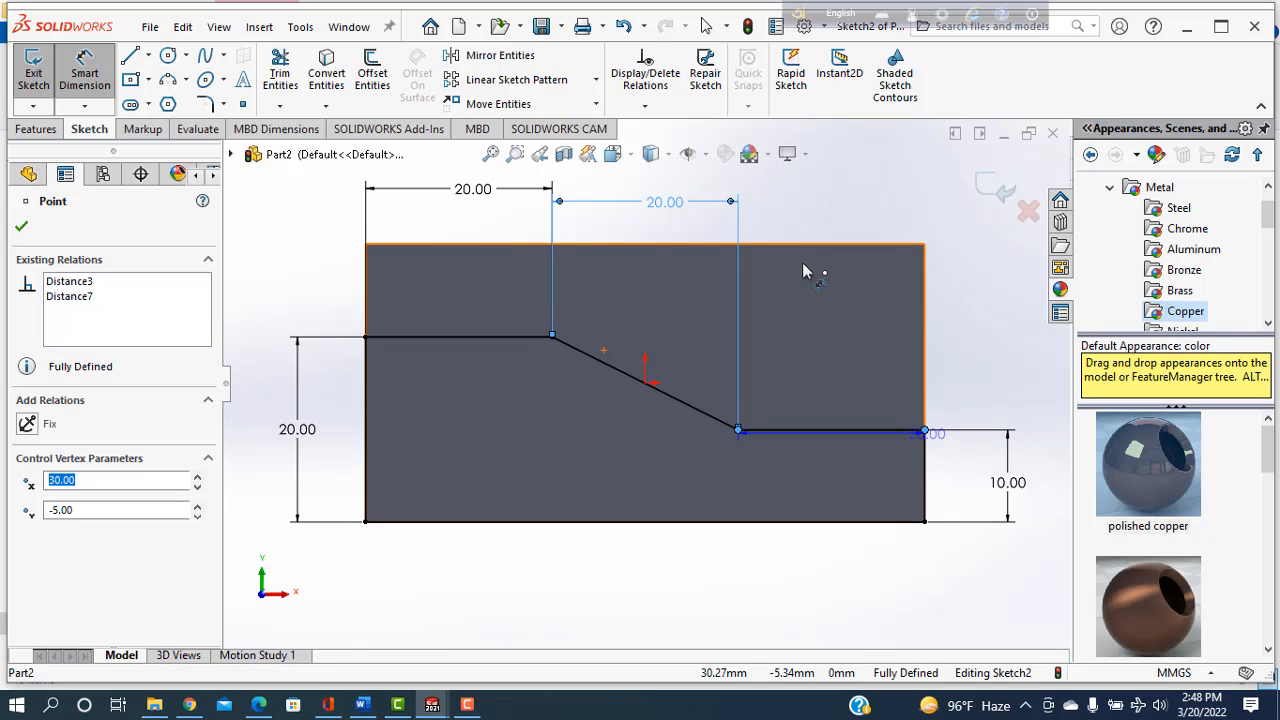
left_click(843, 203)
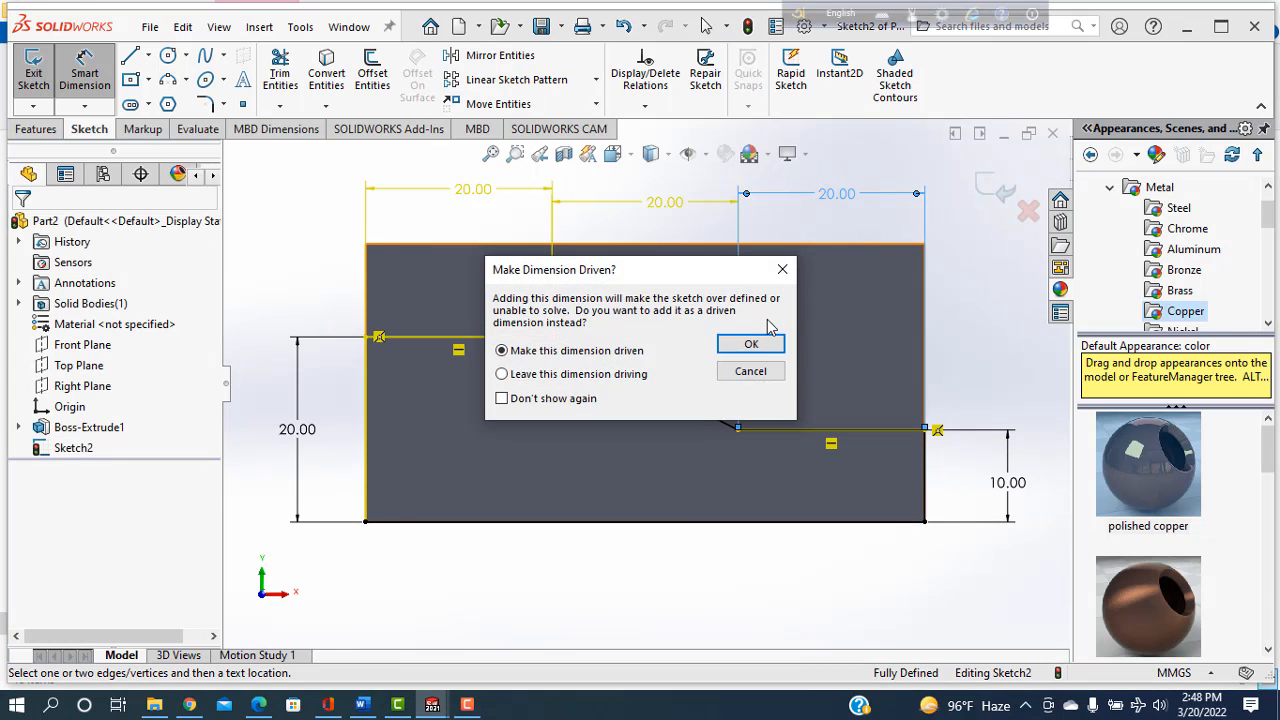
left_click(750, 346)
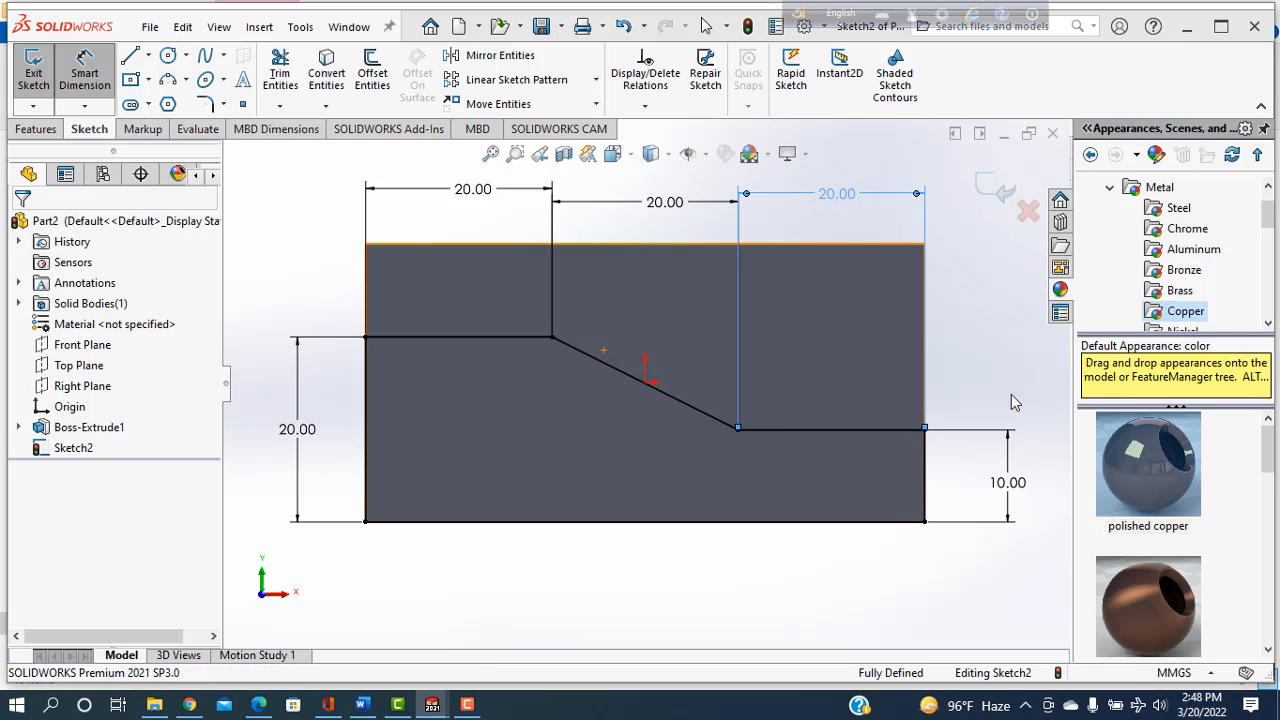
mouse_move(1005, 360)
middle_mouse_down()
mouse_move(957, 440)
mouse_move(951, 427)
middle_mouse_up()
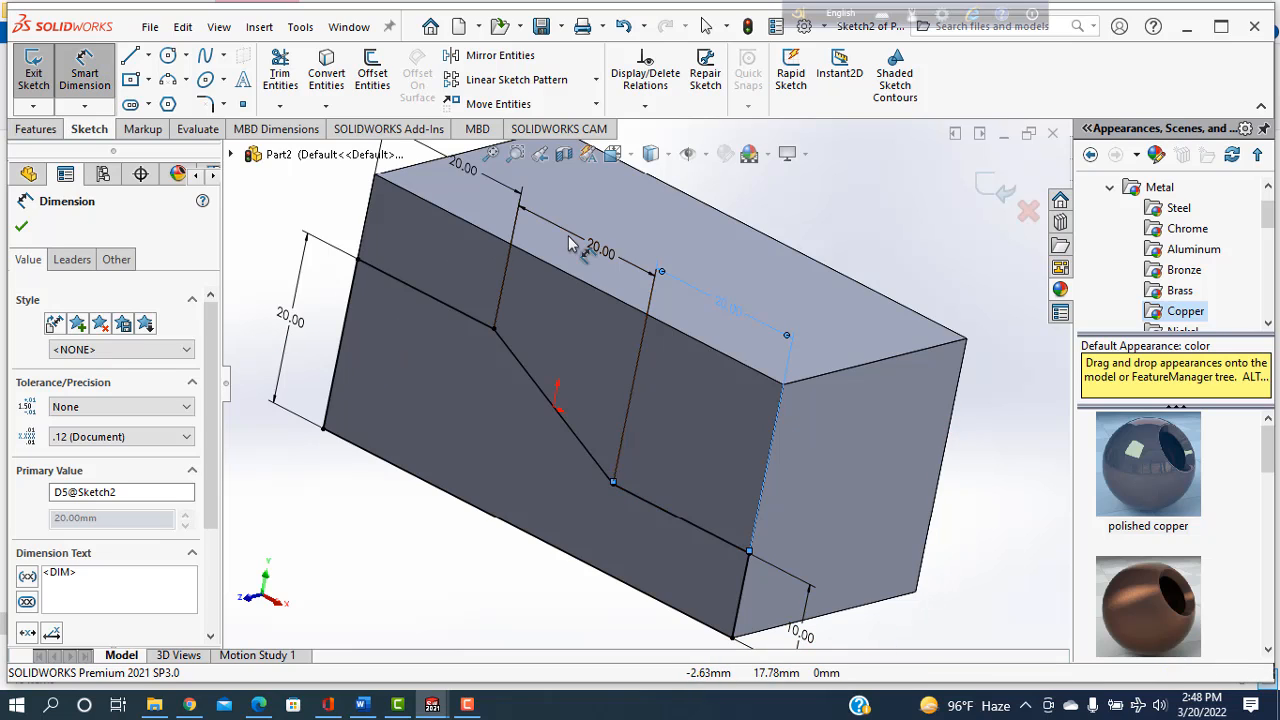
middle_click_drag(563, 342, 716, 381)
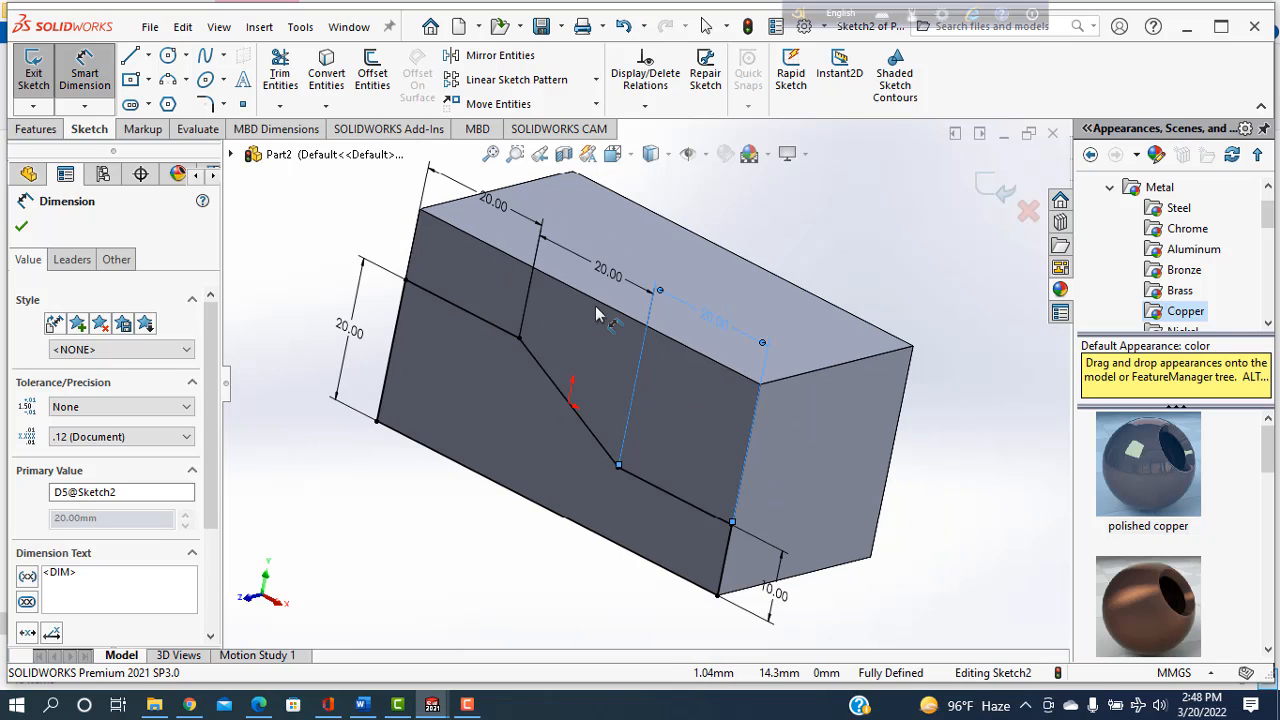
left_click(21, 228)
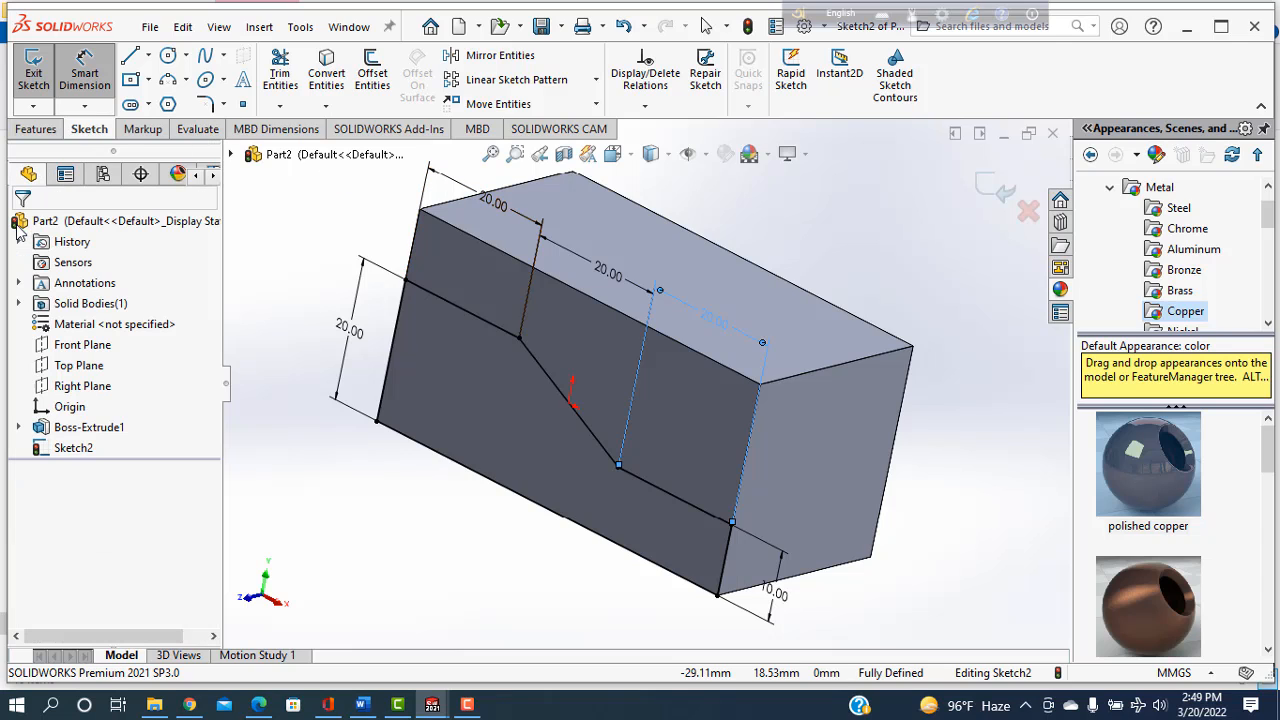
Extrude the stepped profile as a blind boss to a depth of 10 mm, merged with the block.
left_click(38, 132)
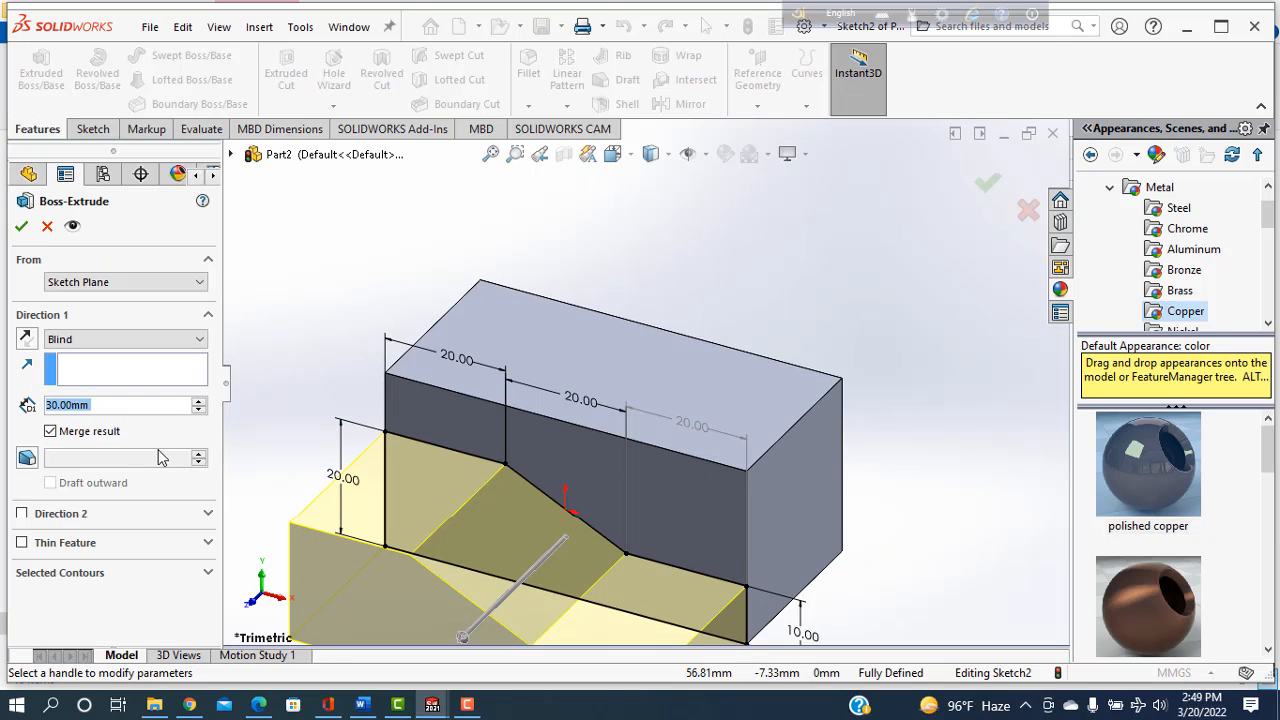
type("10")
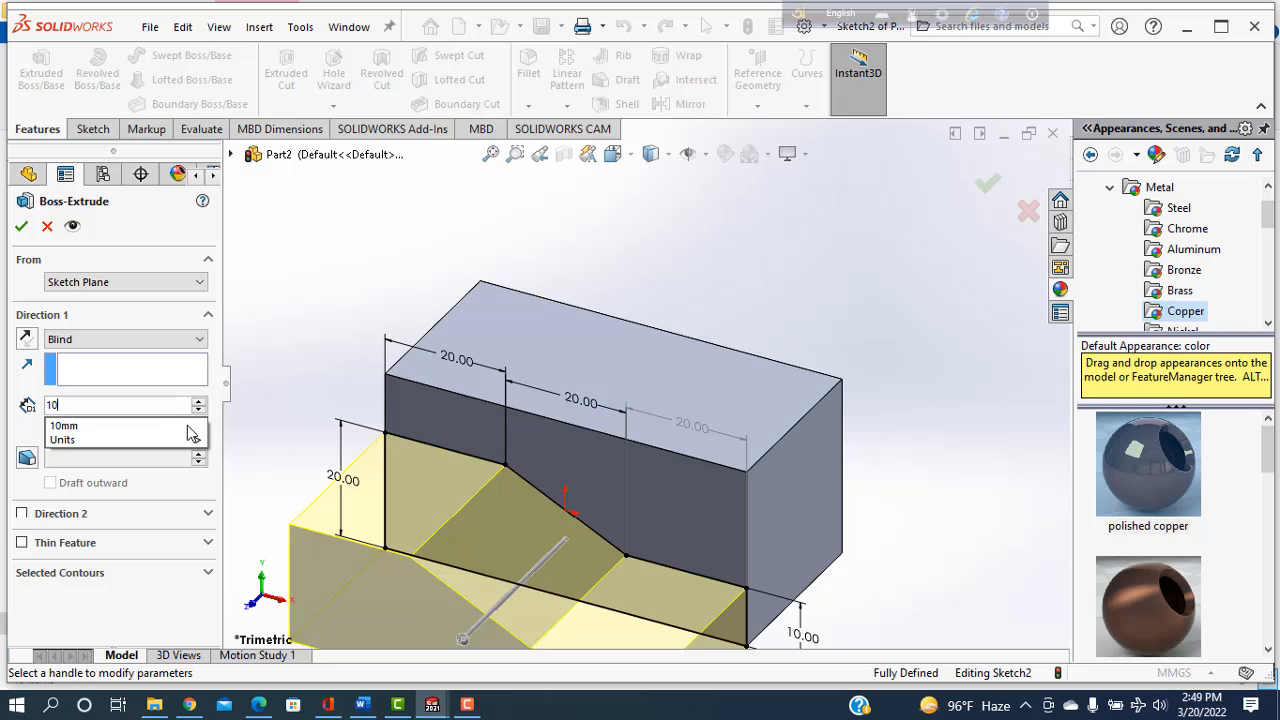
key("Return")
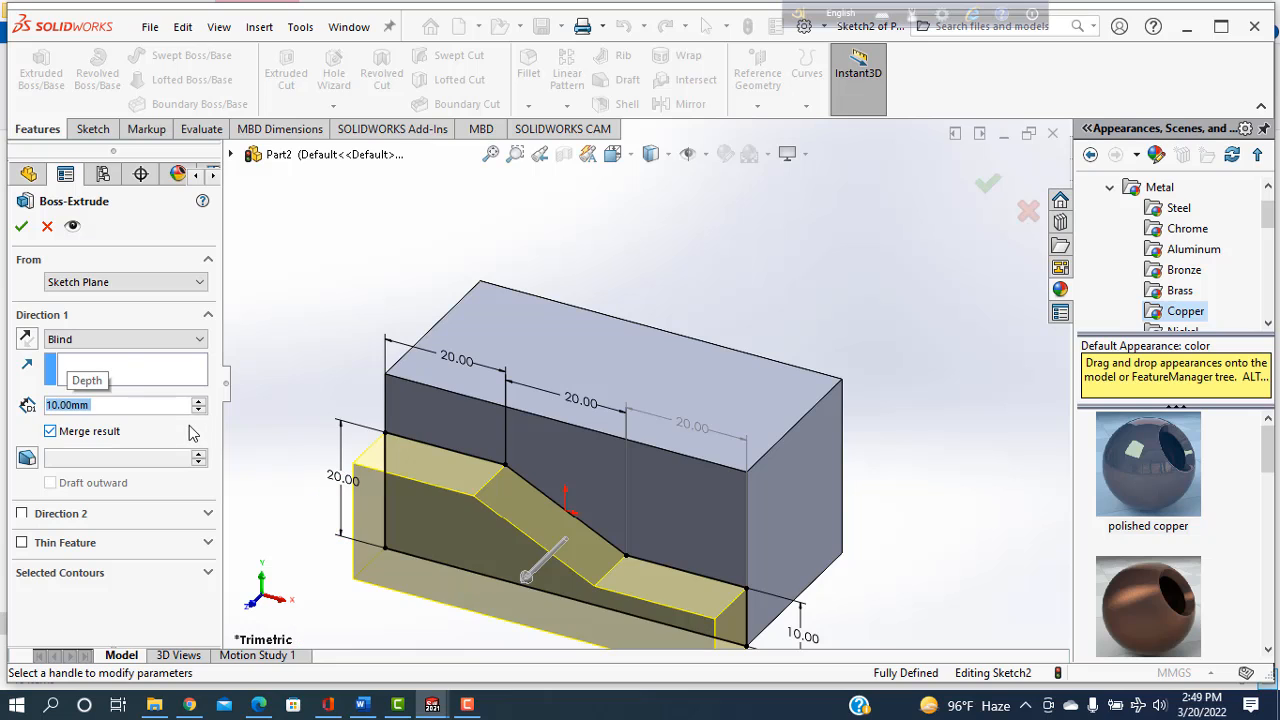
left_click(21, 227)
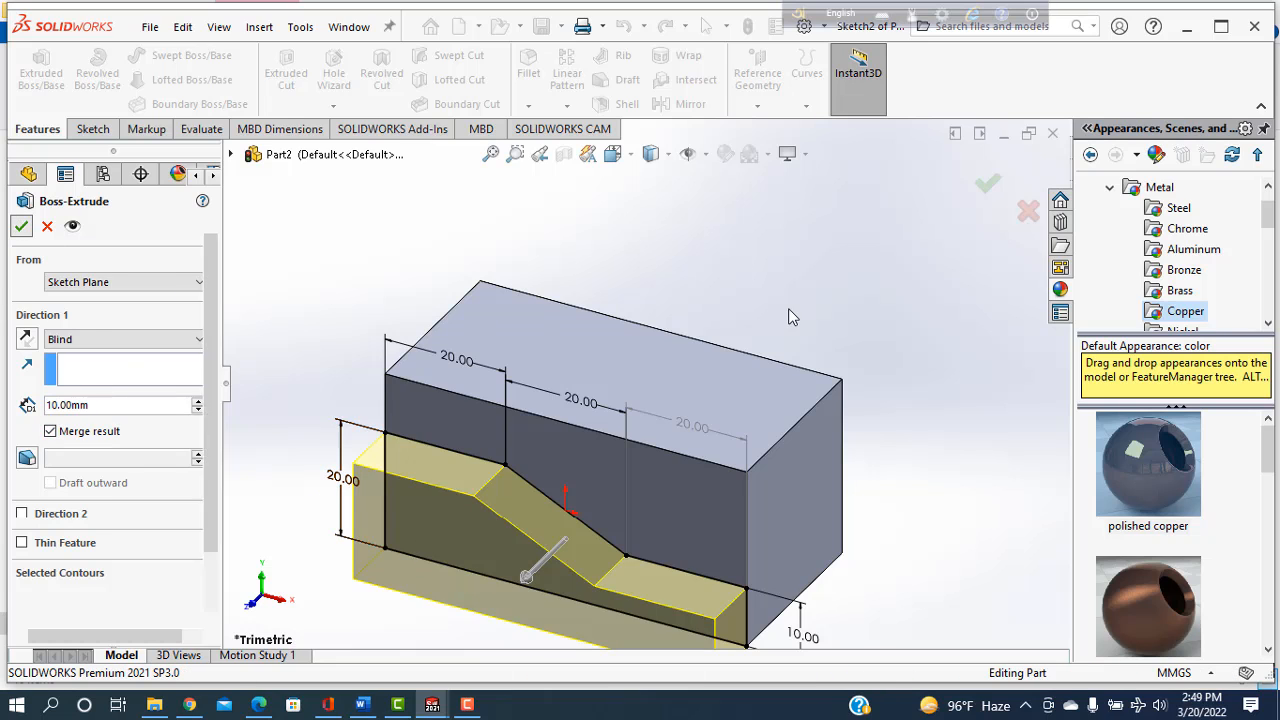
left_click(853, 525)
scroll(853, 525, "up", 2)
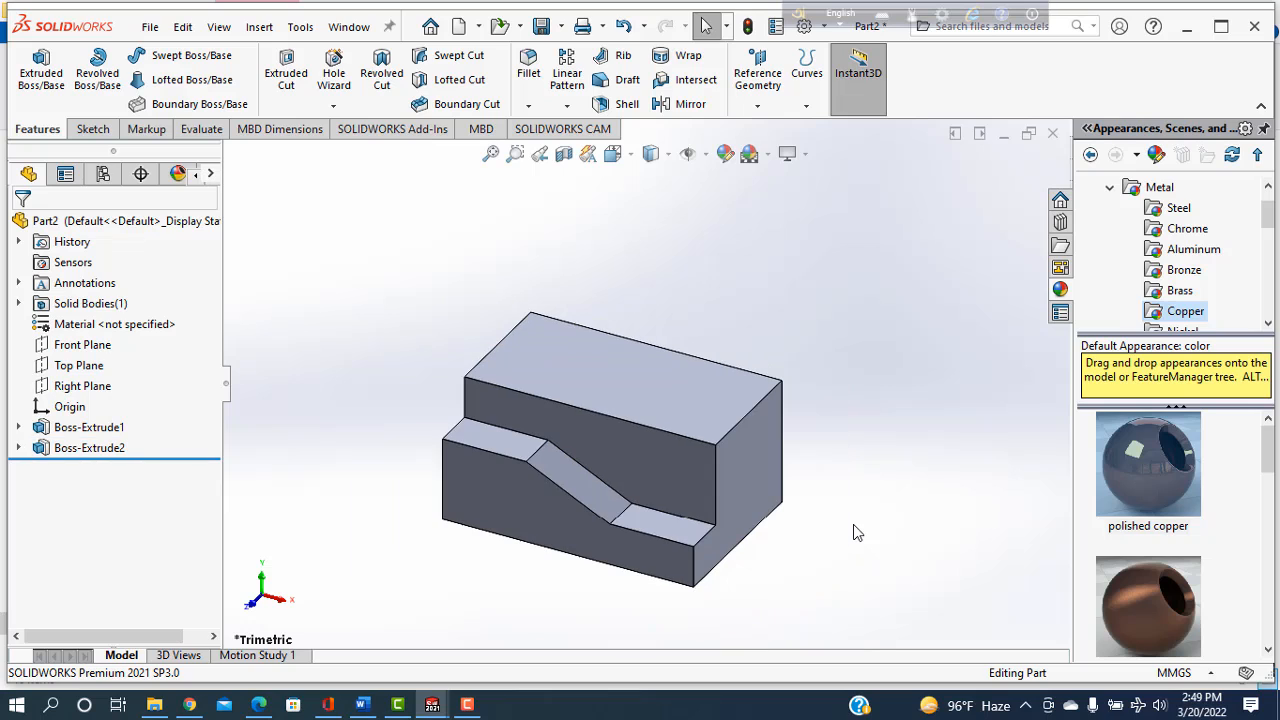
Examine the mass properties of the finished part.
middle_click_drag(614, 563, 663, 594)
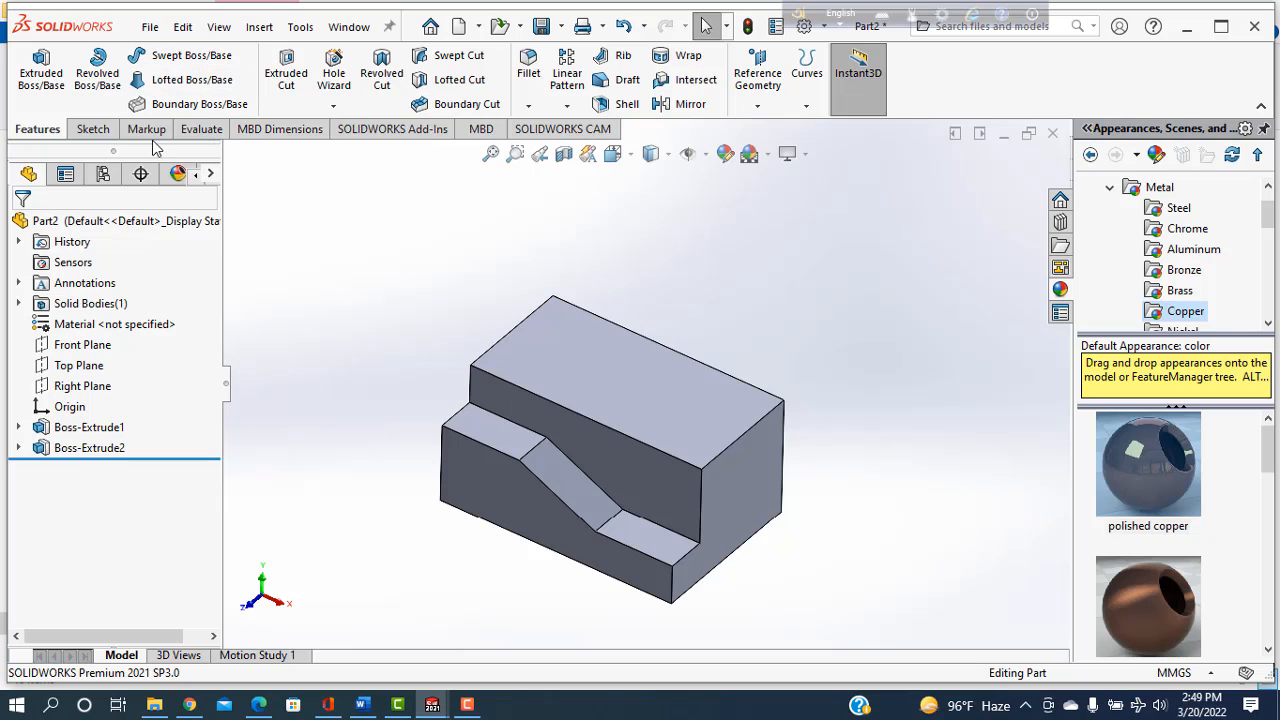
left_click(202, 134)
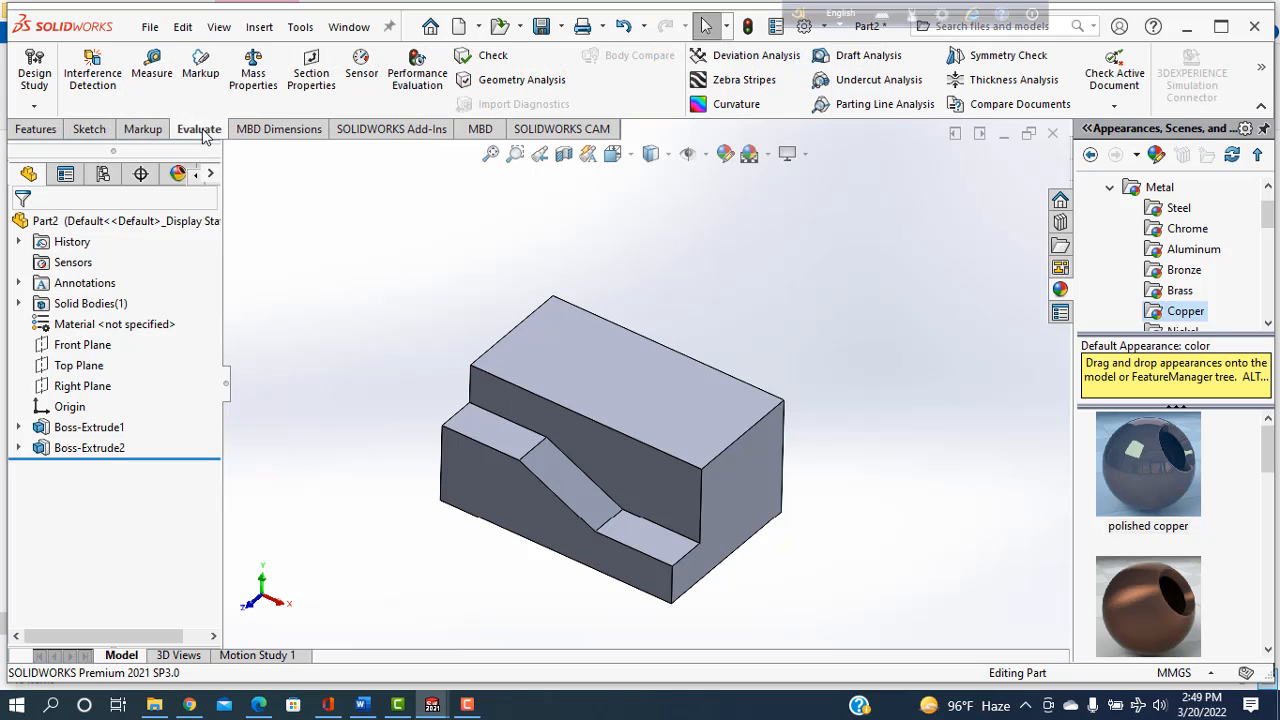
left_click(251, 88)
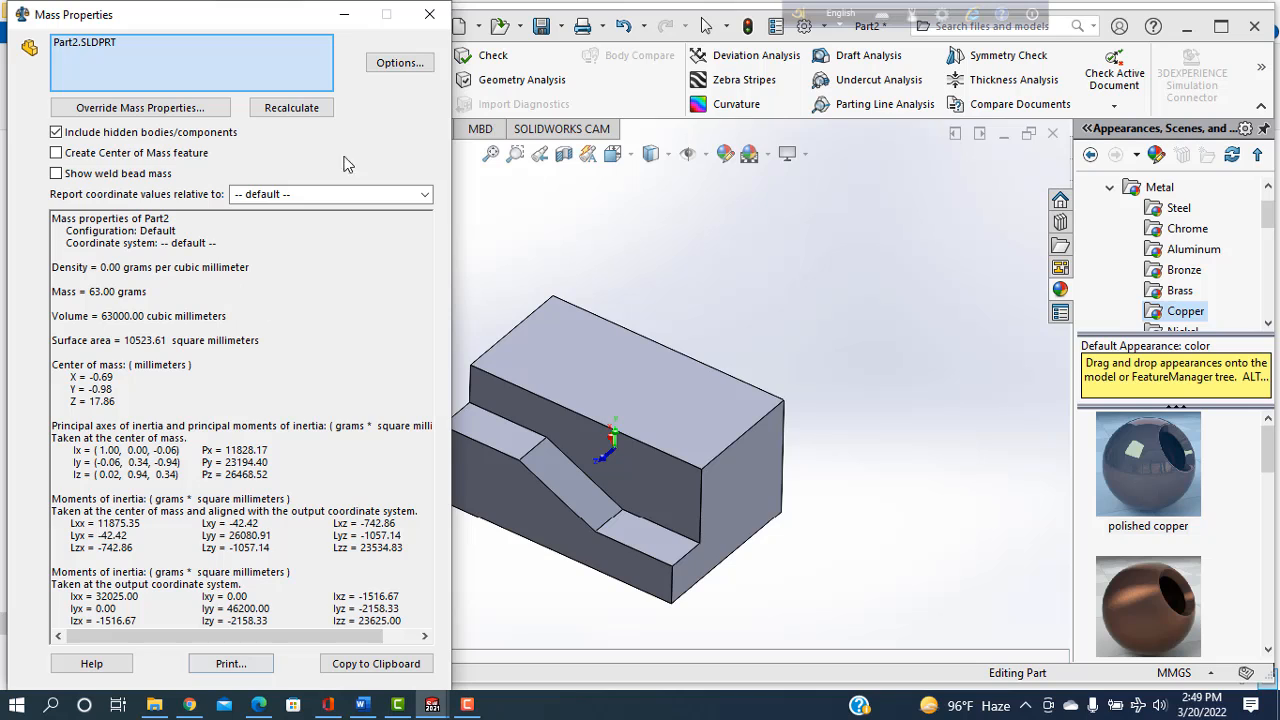
left_click(427, 16)
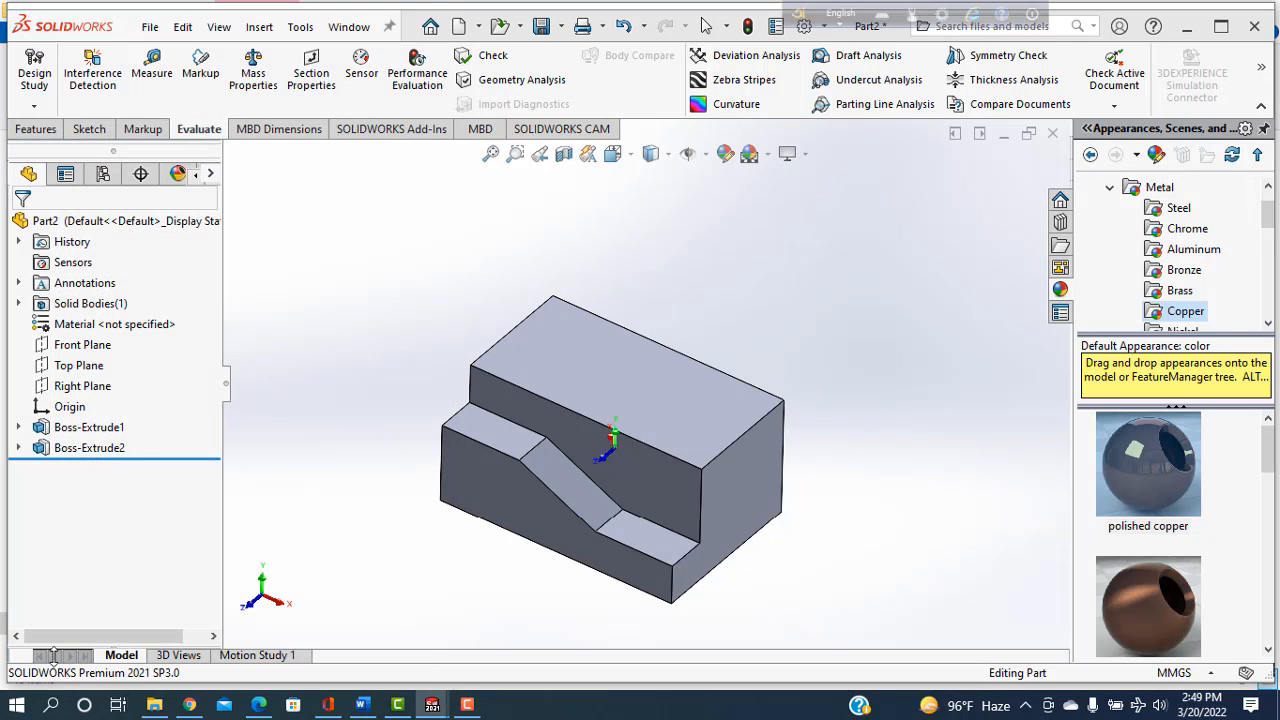
Display the part with hidden lines visible and view it from the top.
left_click(669, 155)
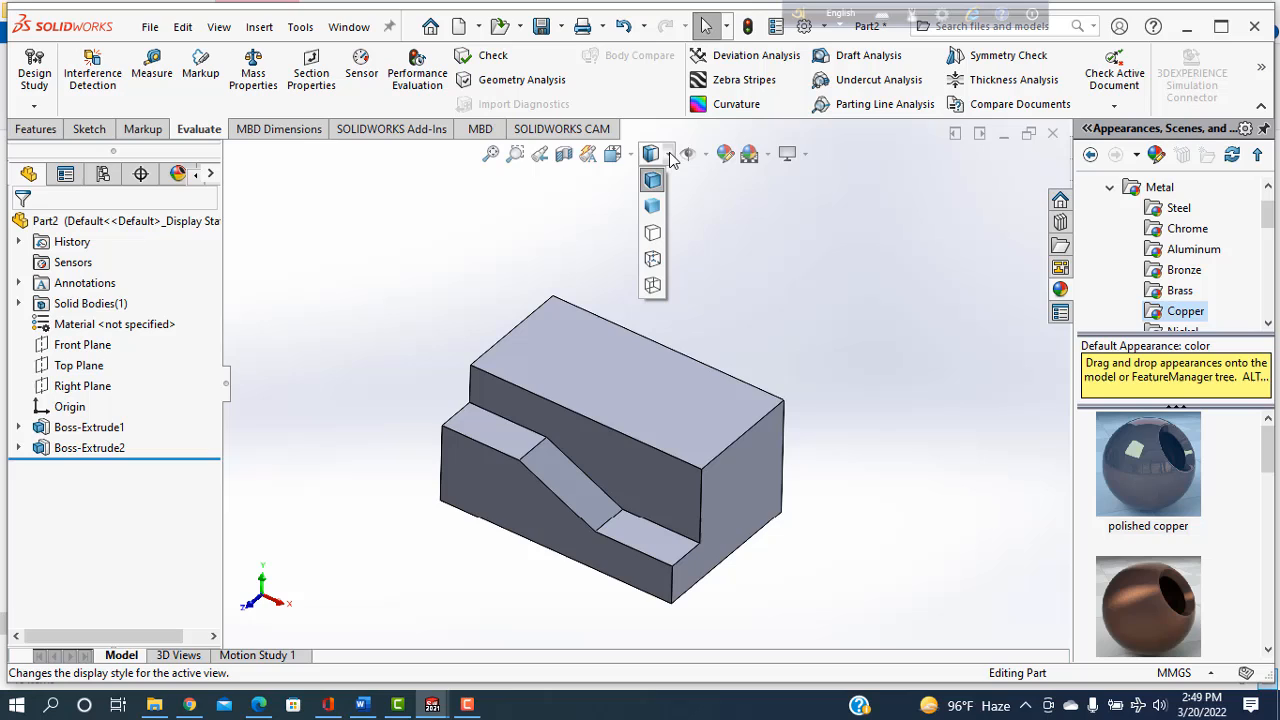
left_click(656, 260)
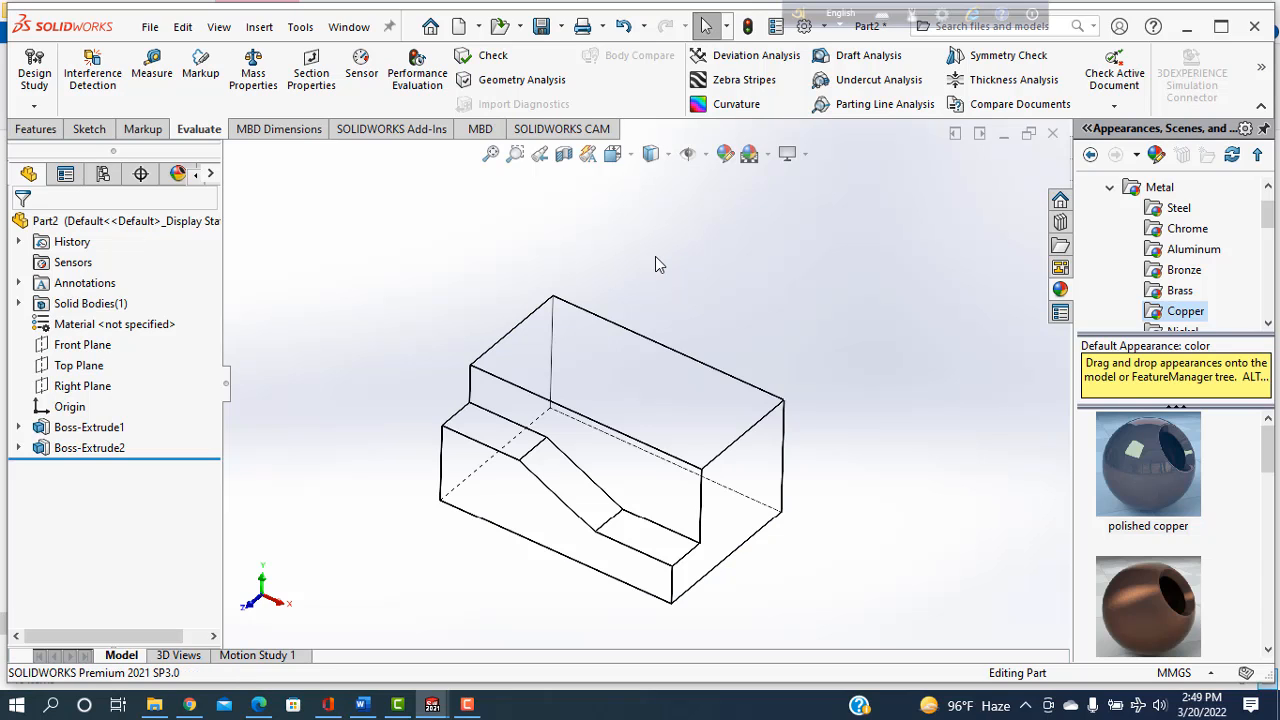
left_click(632, 157)
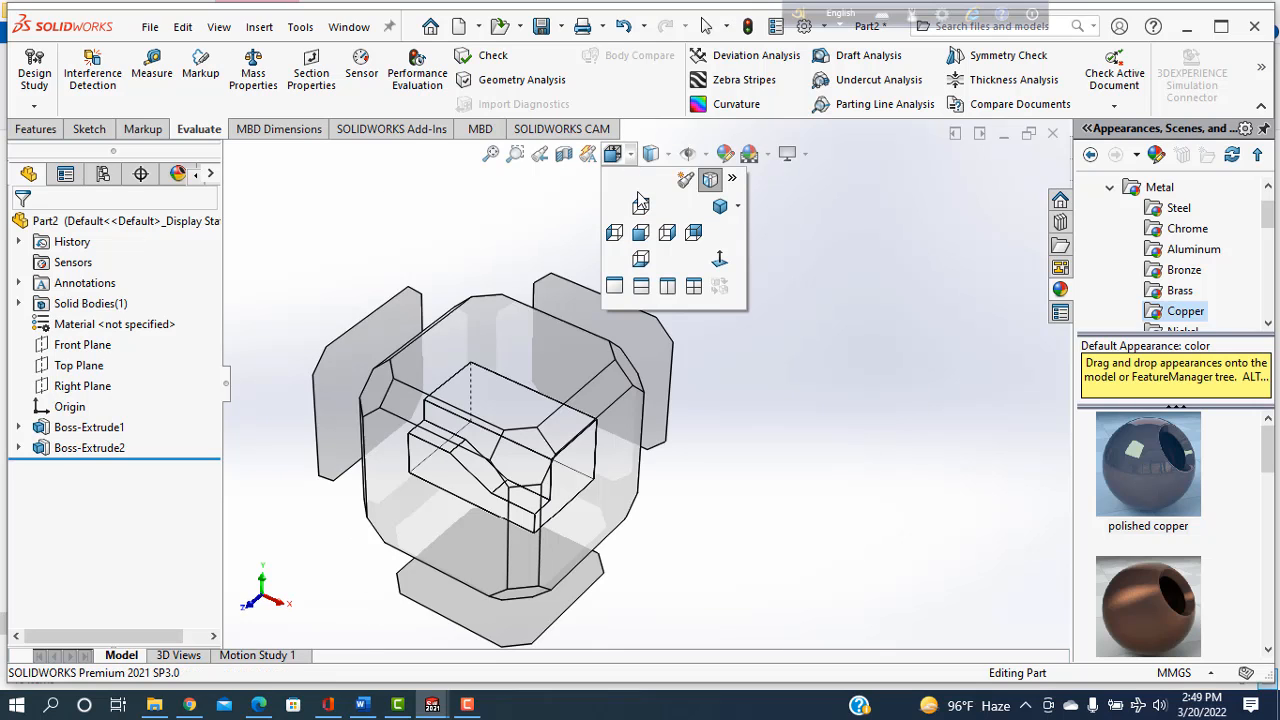
left_click(640, 207)
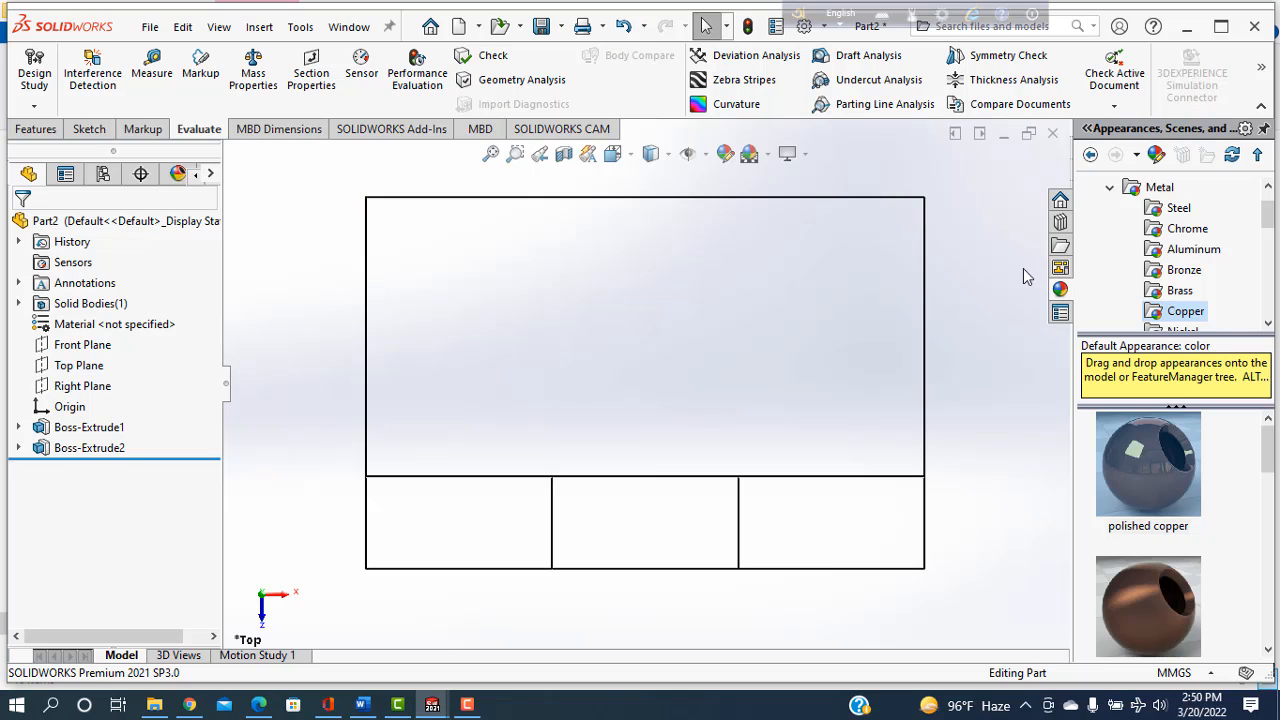
Review the part in the left, front, right and bottom standard views.
left_click(626, 157)
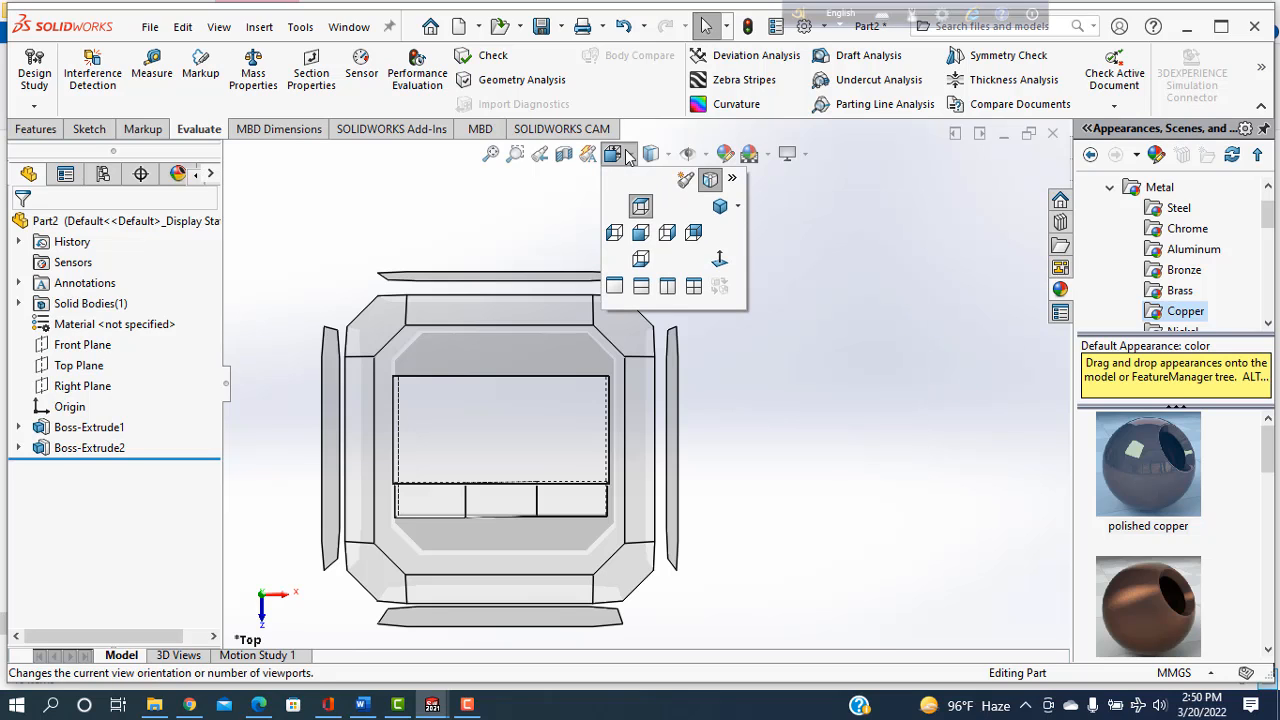
left_click(615, 233)
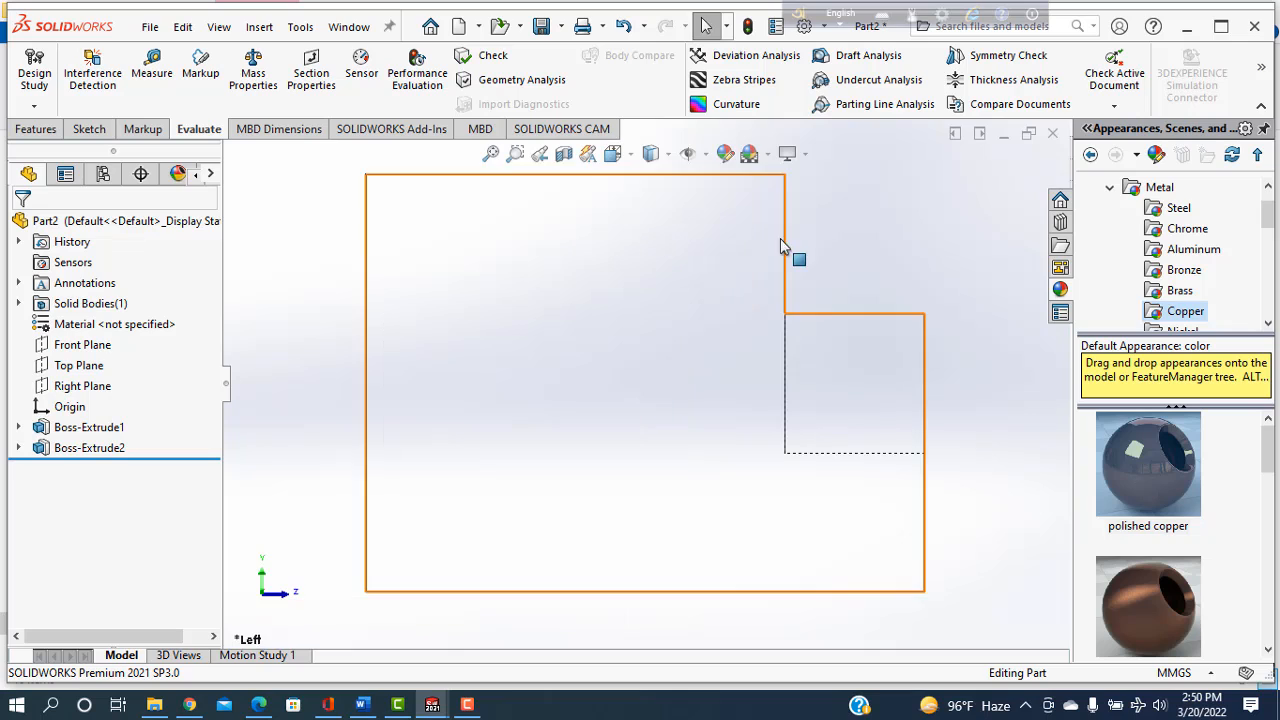
left_click(630, 158)
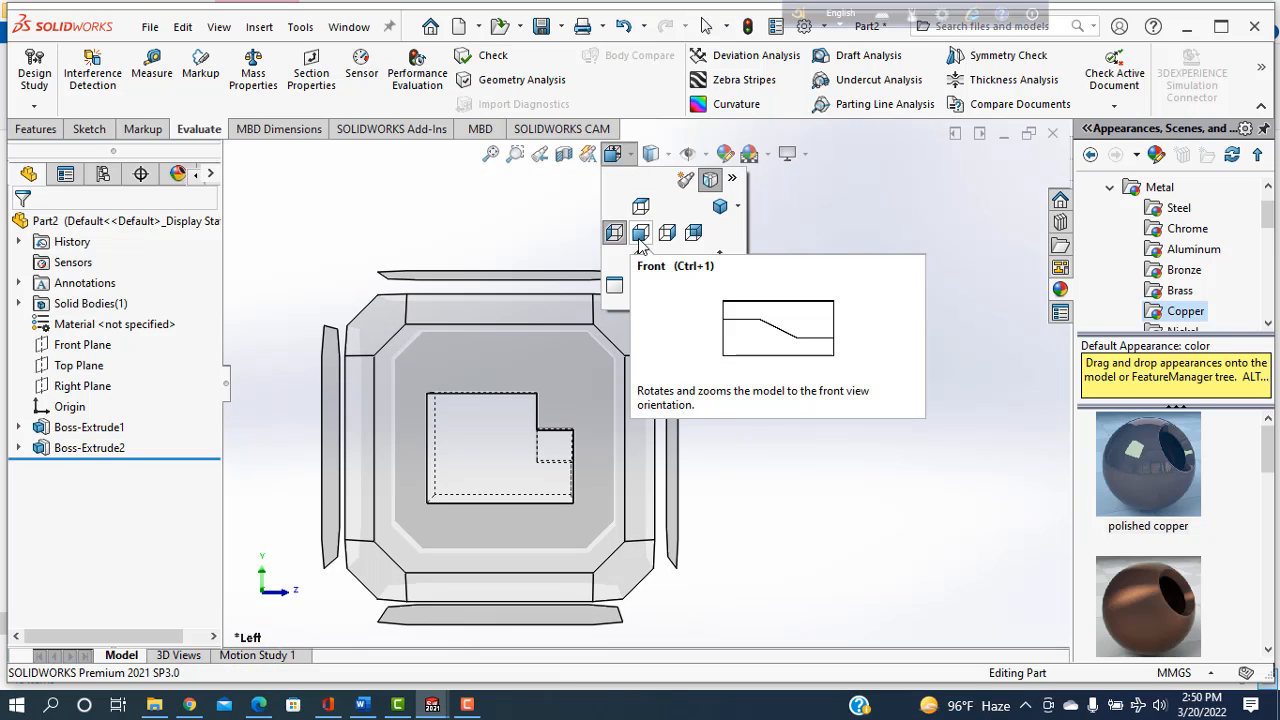
left_click(639, 240)
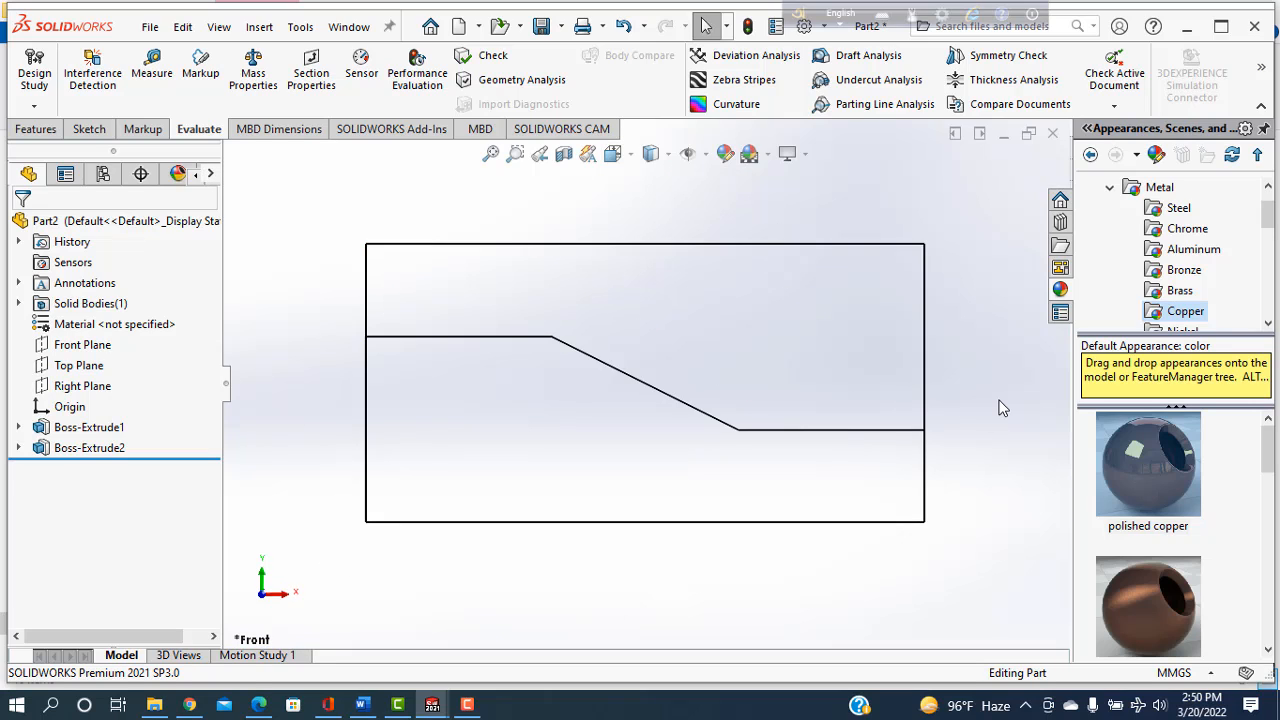
left_click(630, 158)
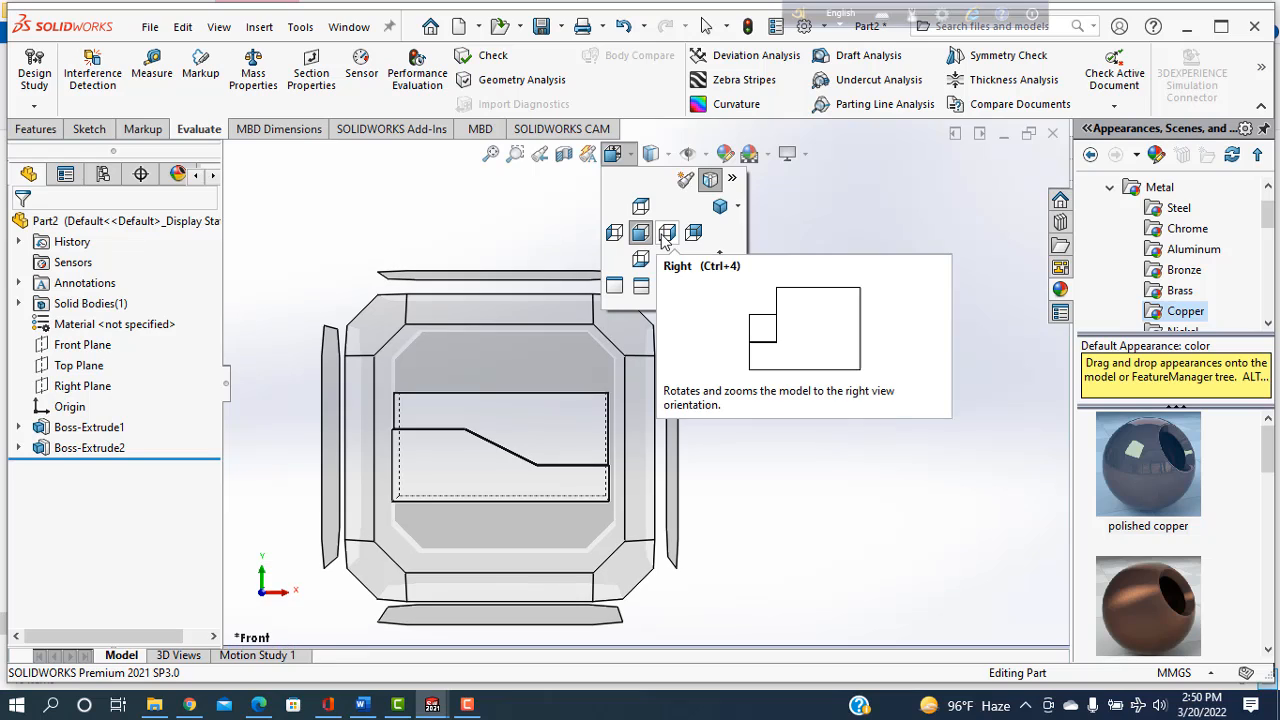
left_click(666, 238)
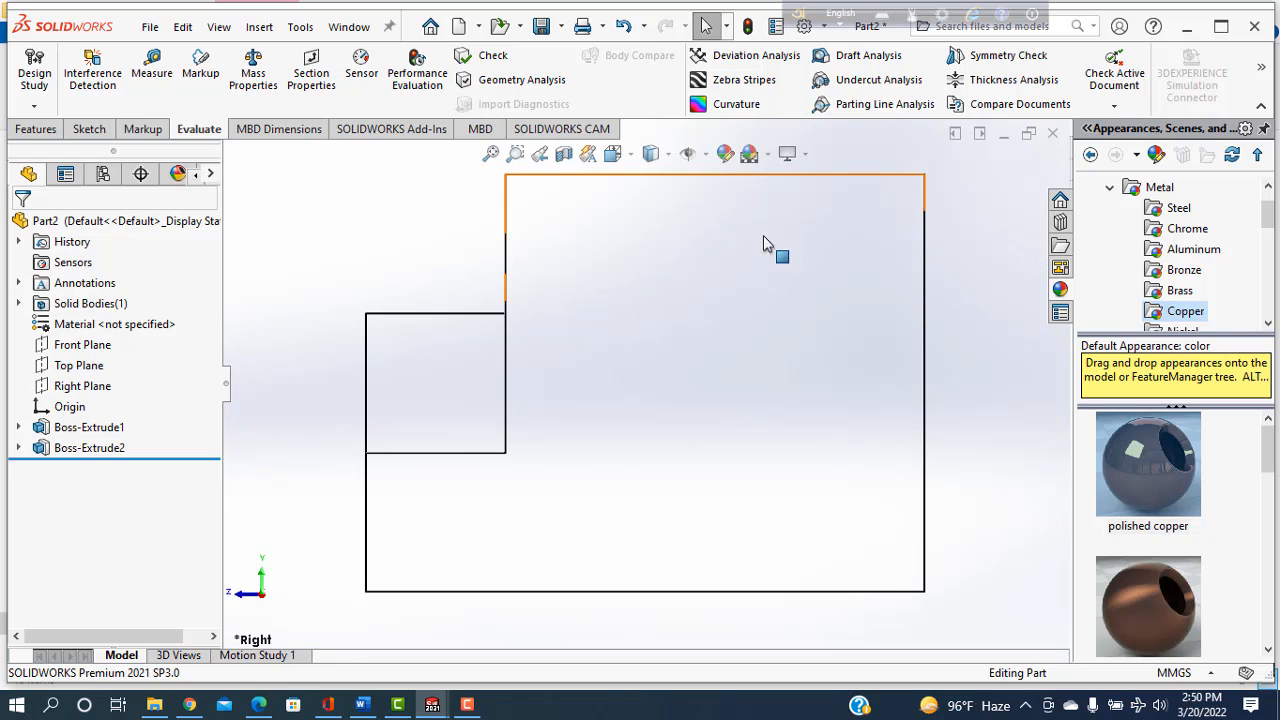
left_click(612, 153)
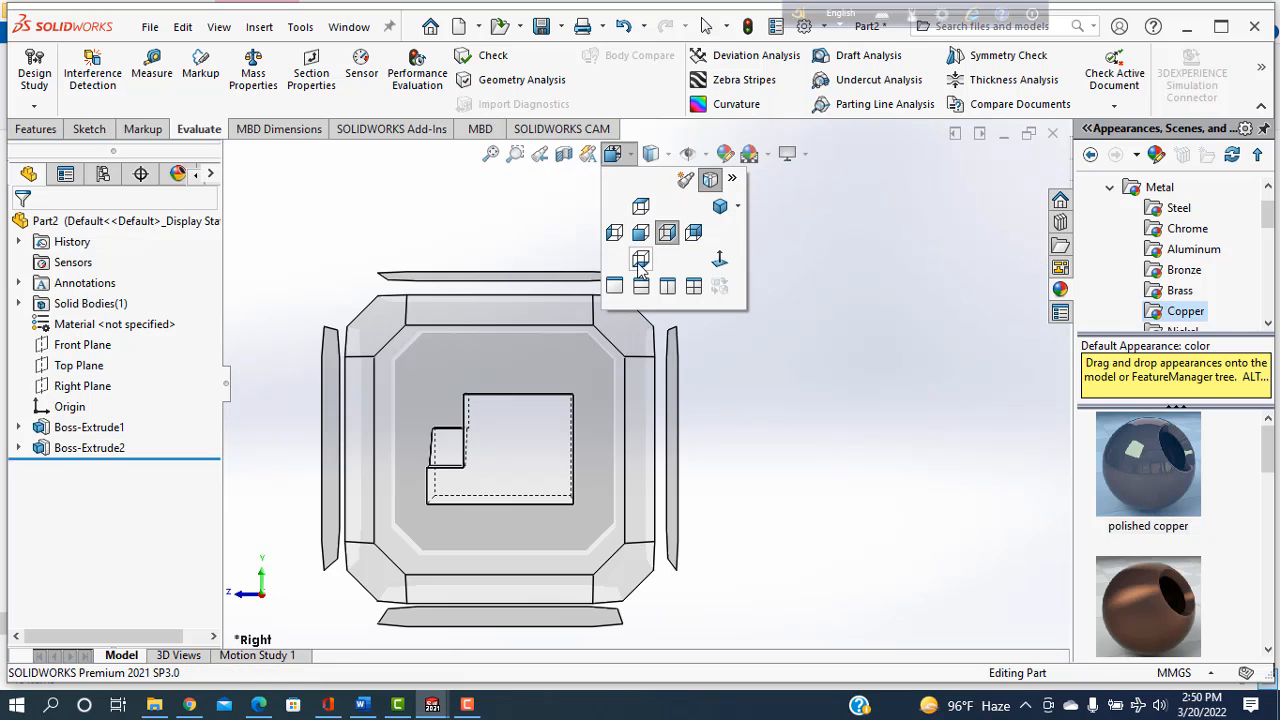
left_click(640, 260)
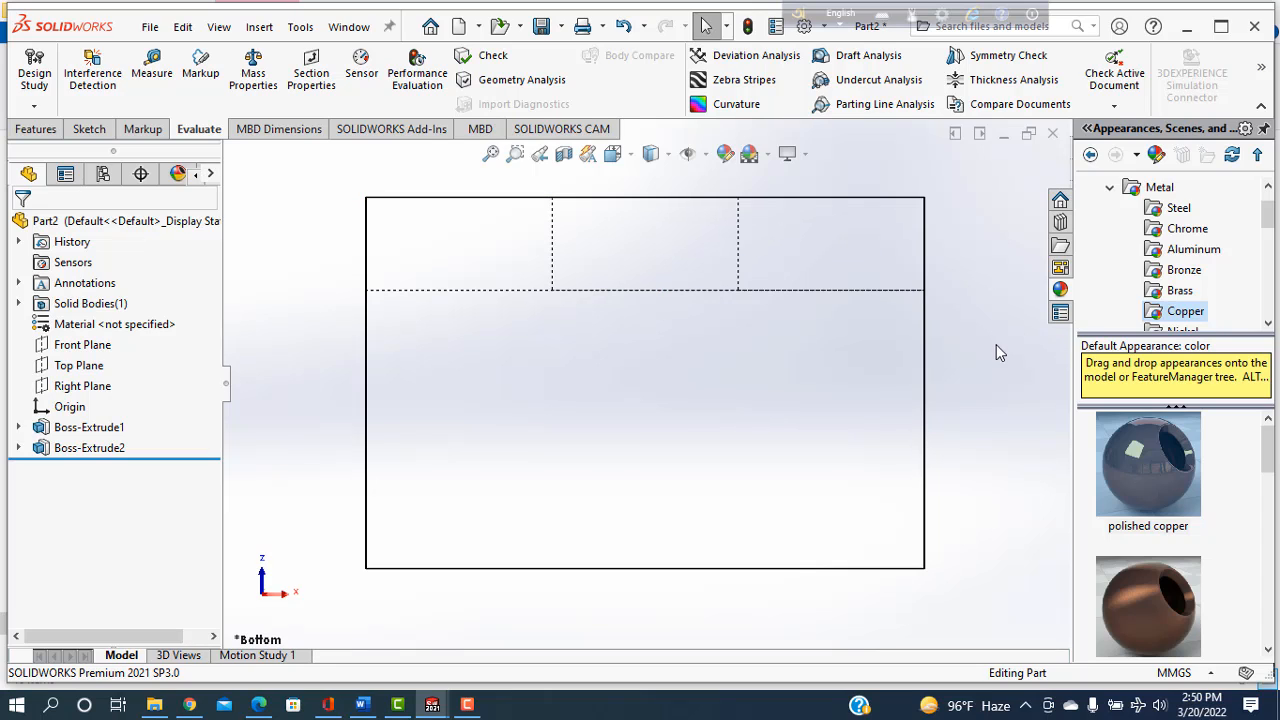
Orient the part to the isometric view and display it shaded with edges.
left_click(650, 153)
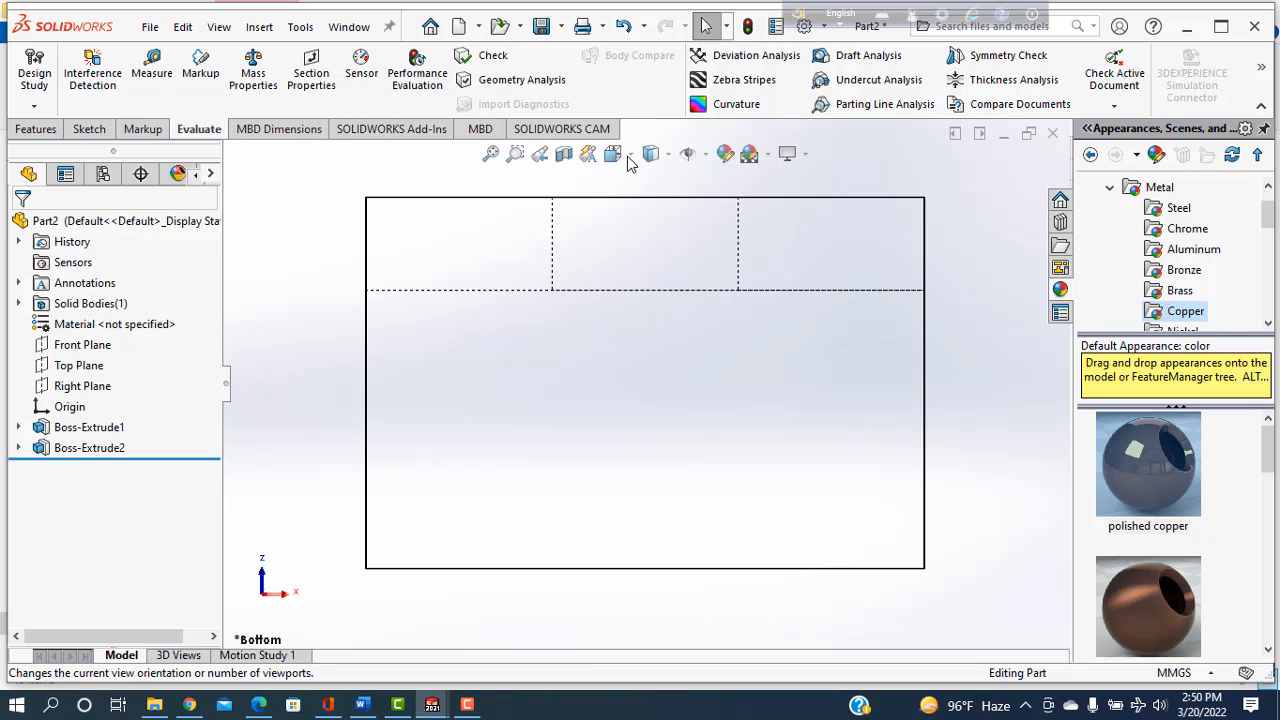
left_click(628, 157)
mouse_move(610, 161)
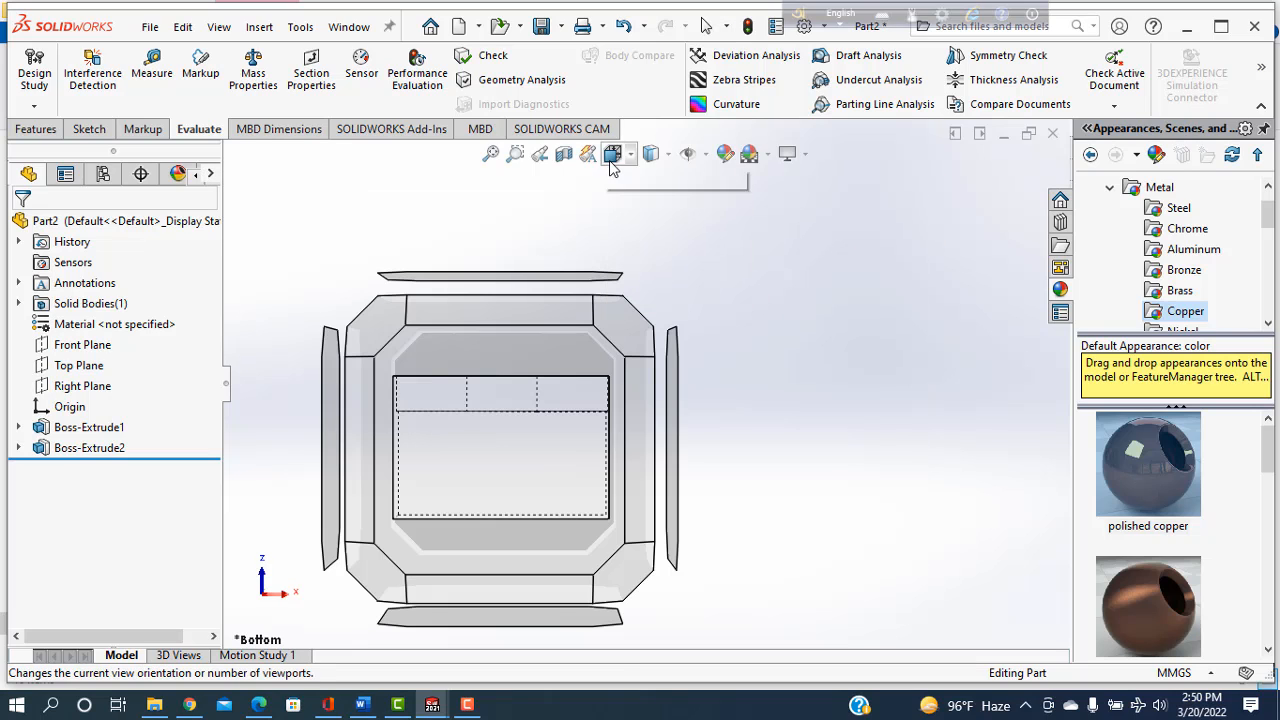
left_click(721, 206)
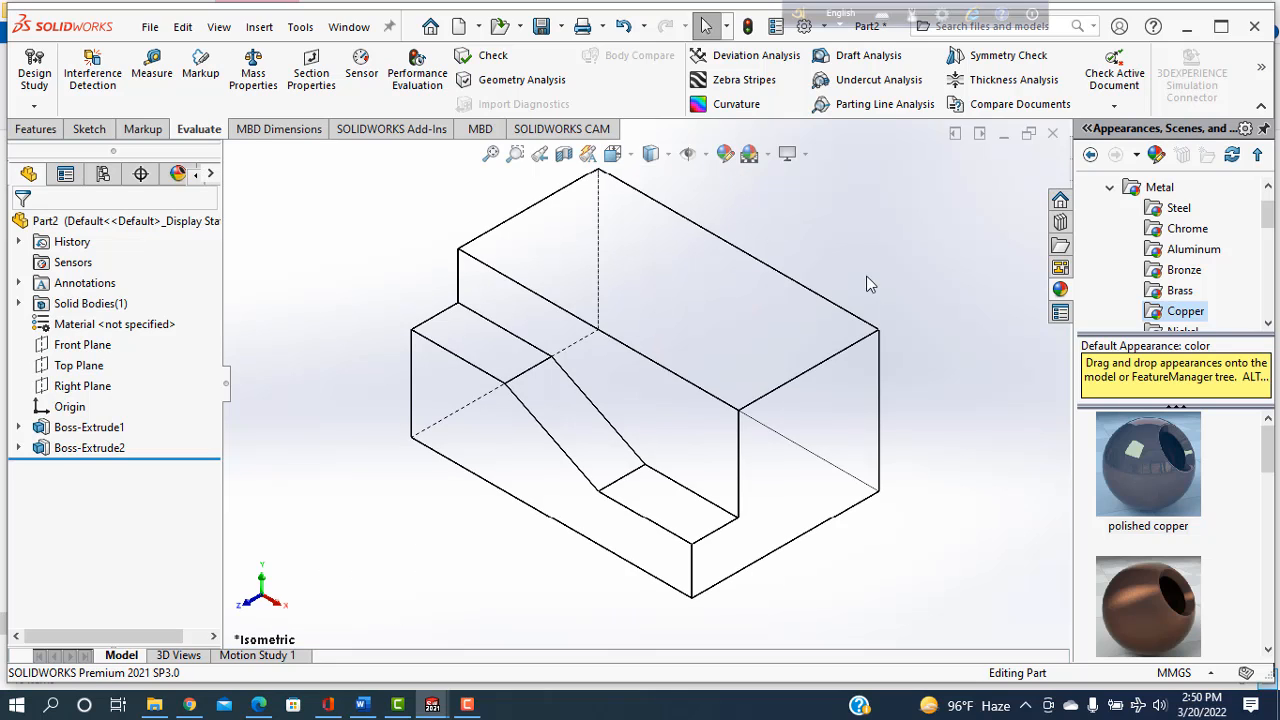
left_click(652, 153)
left_click(655, 181)
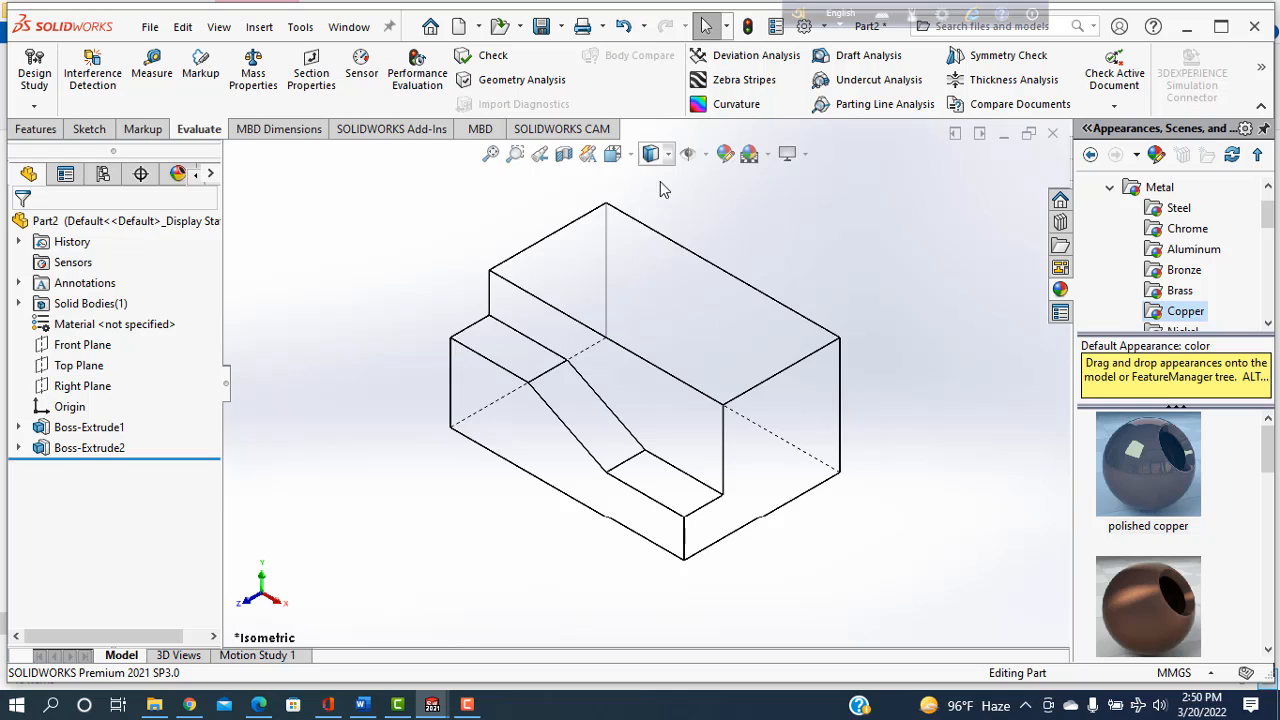
Apply the polished copper appearance to the part and display it shaded without edges.
double_click(1158, 483)
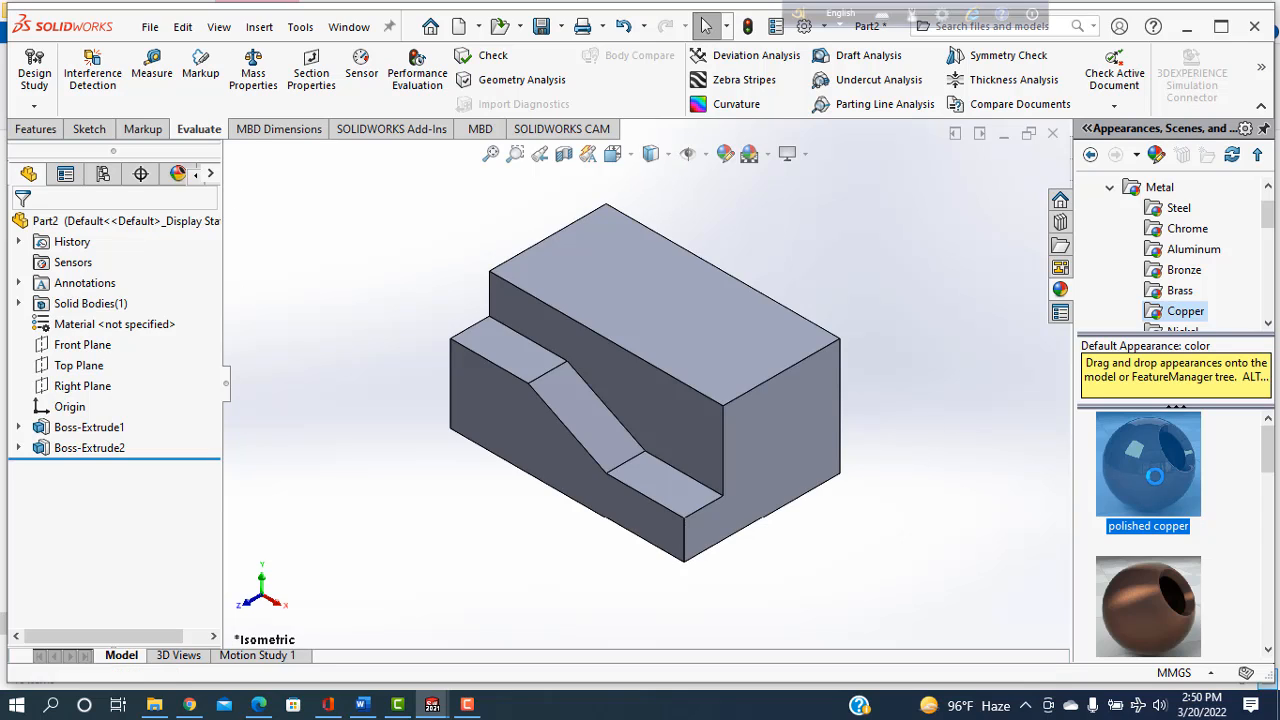
left_click(652, 153)
left_click(650, 207)
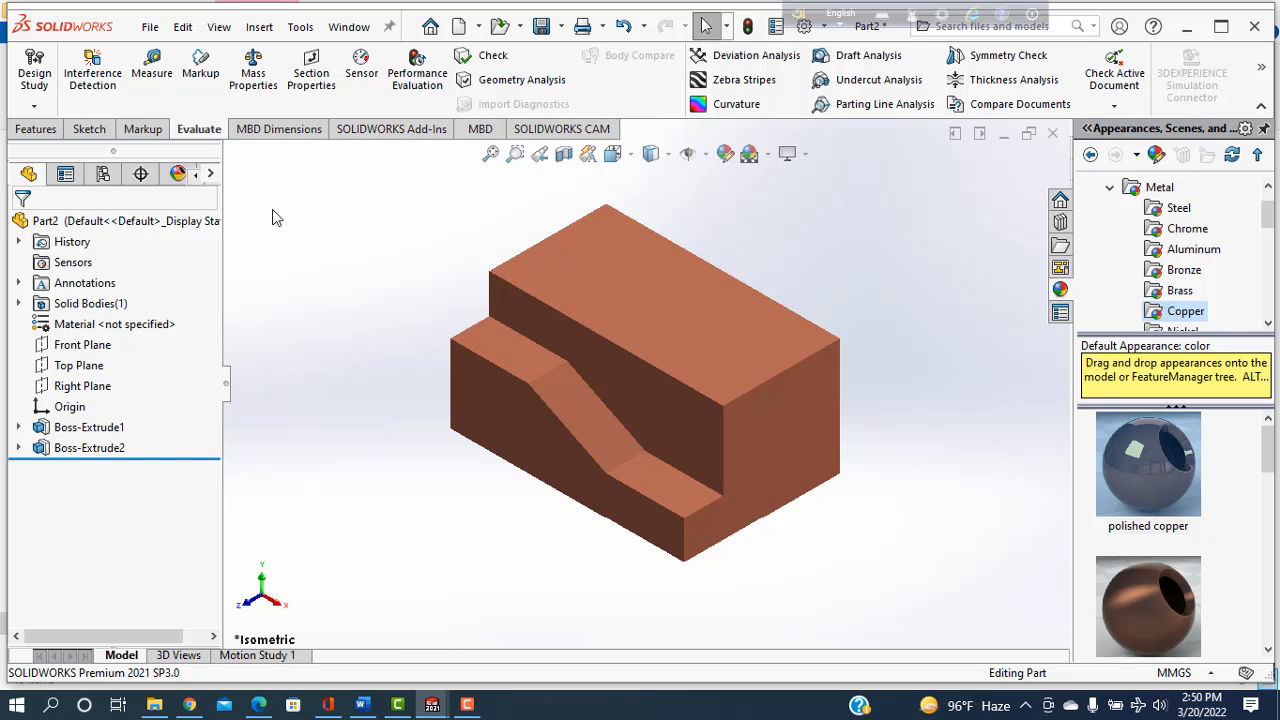
Examine the mass properties of the copper-coloured part and close the report.
left_click(253, 72)
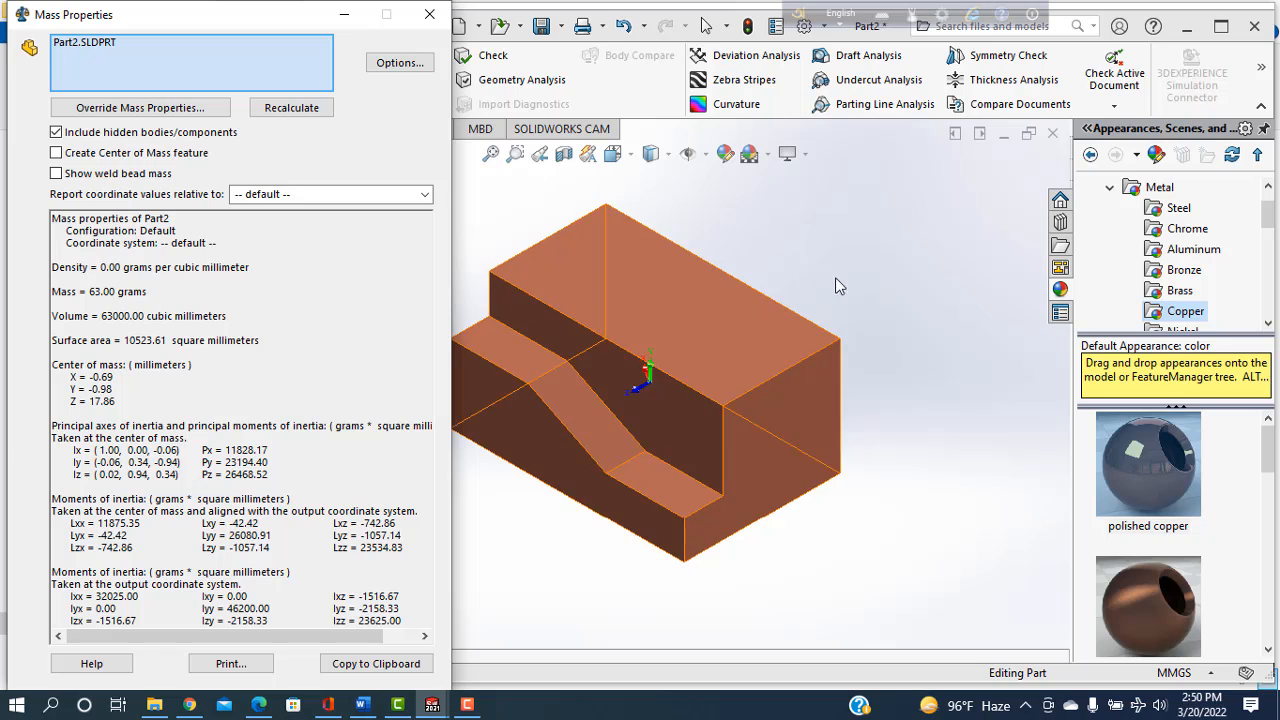
scroll(871, 368, "up", 2)
scroll(826, 352, "down", 1)
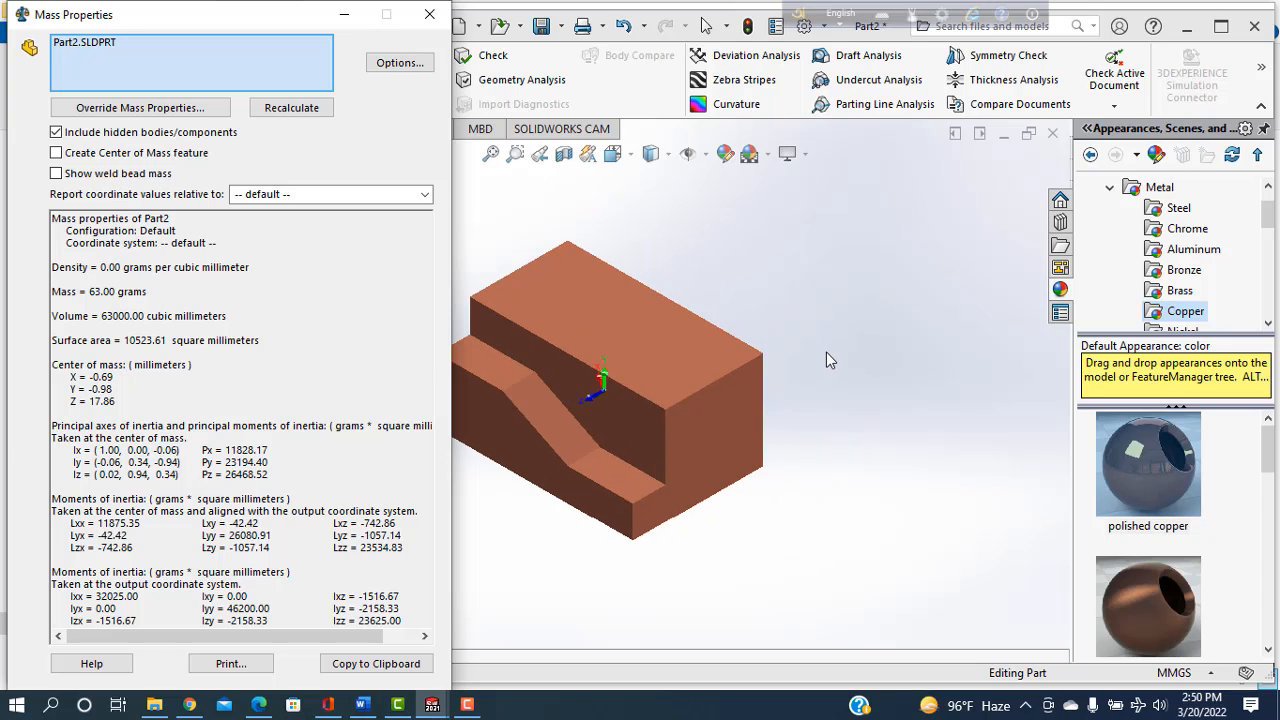
scroll(826, 352, "up", 1)
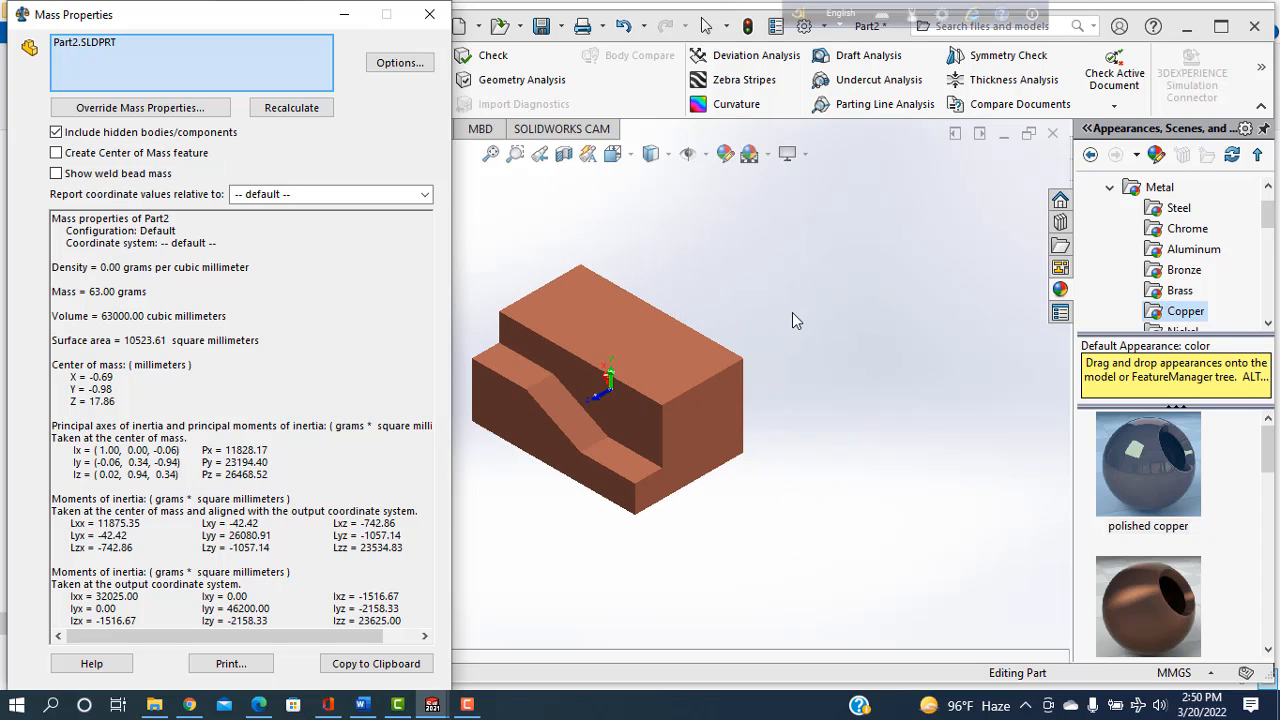
left_click(429, 15)
scroll(395, 334, "down", 1)
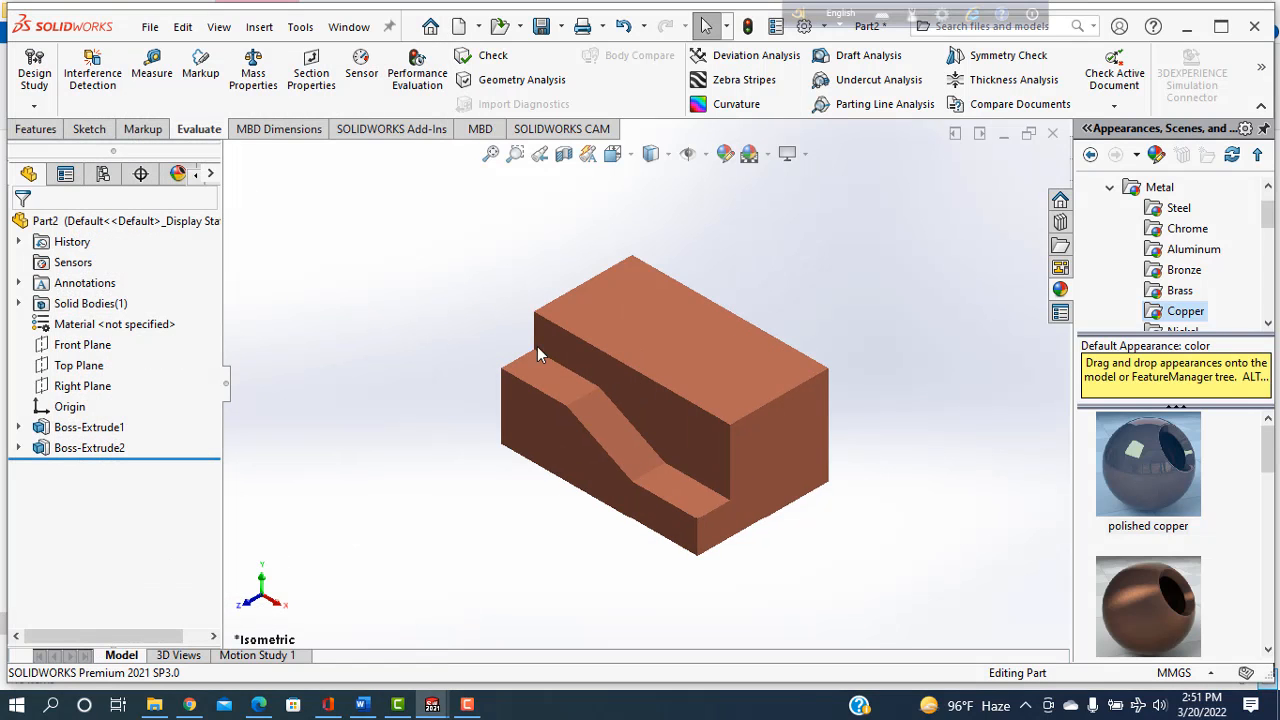